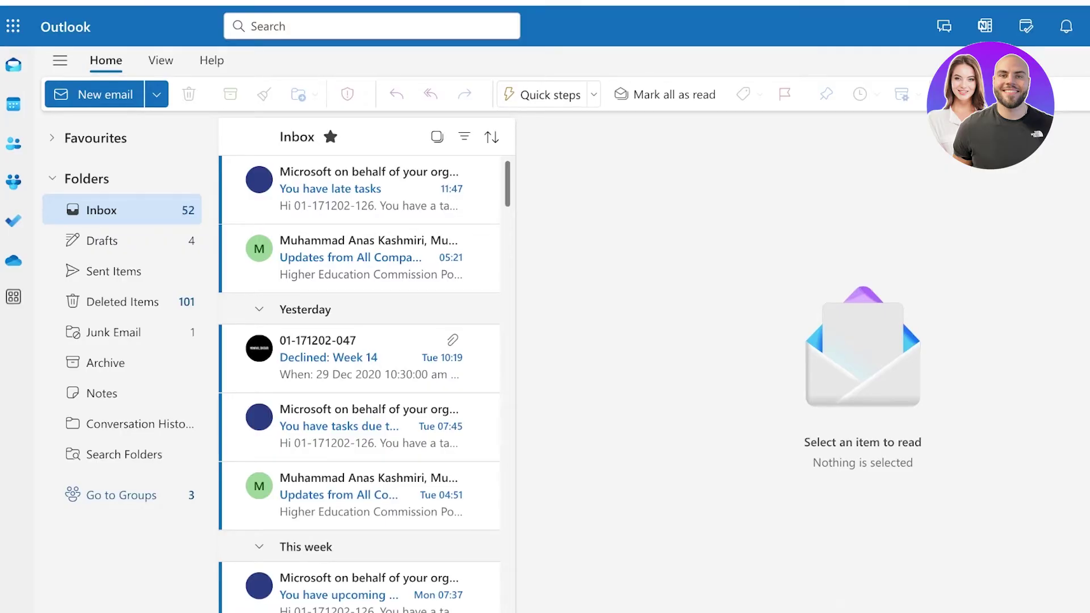
left_click(12, 26)
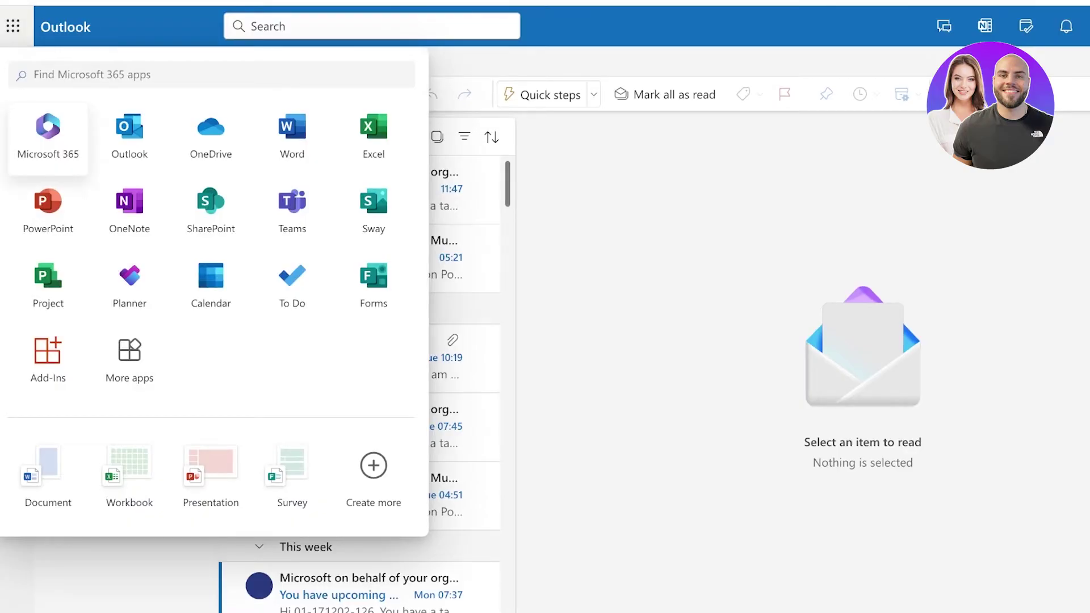
key("Escape")
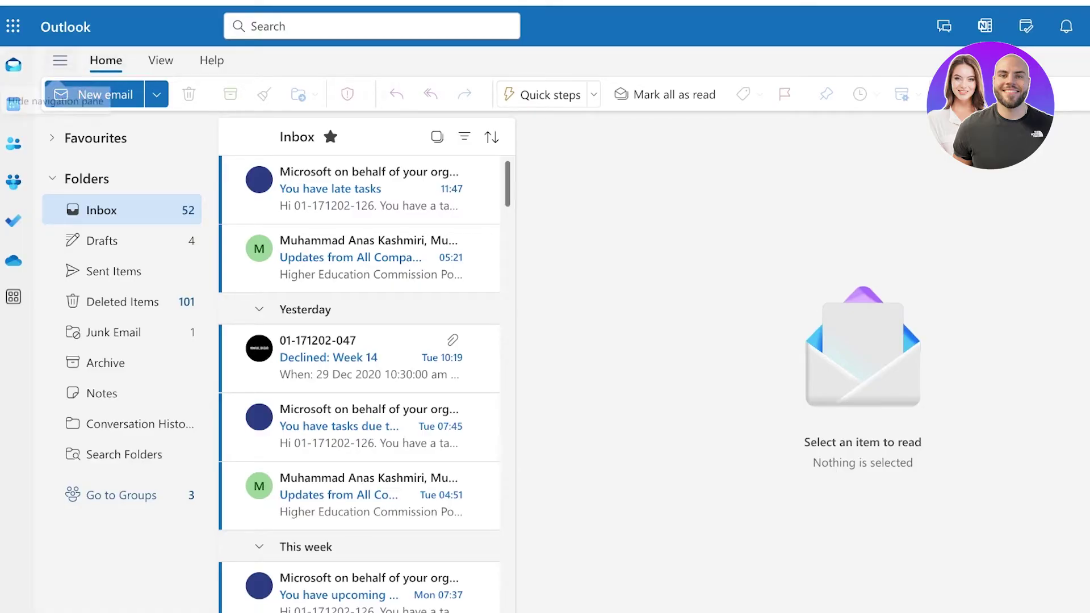
left_click(60, 60)
left_click(60, 60)
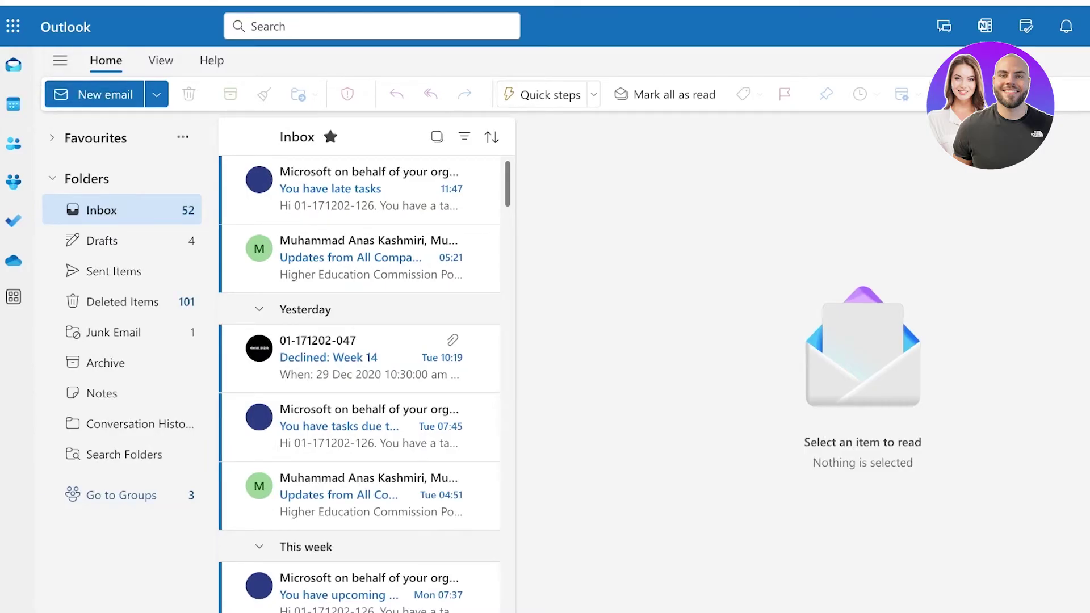
Look through the Favourites list and the mail folders from Inbox to Conversation History
left_click(86, 138)
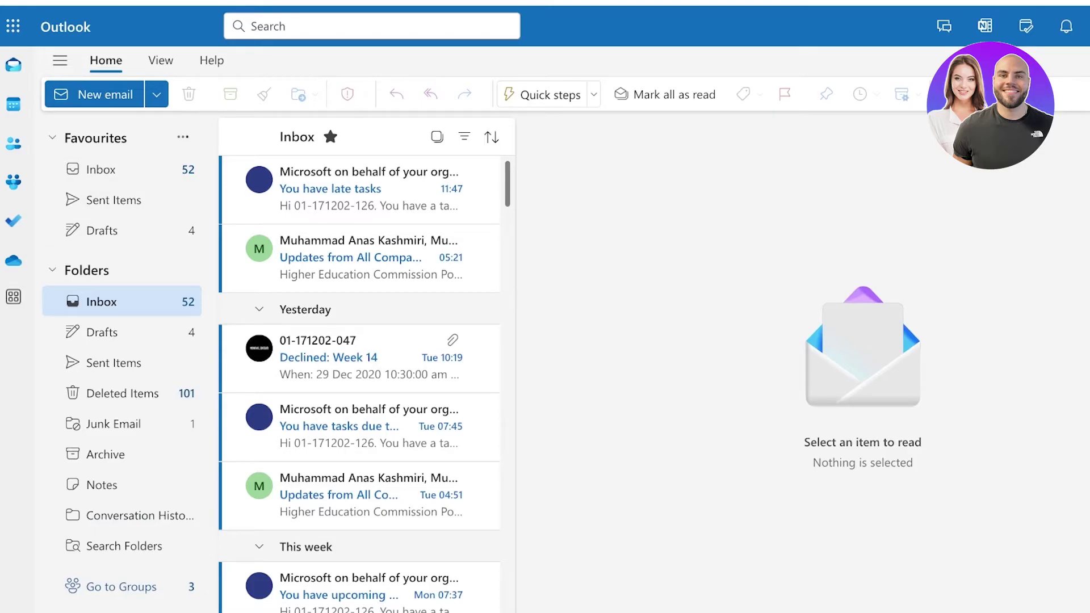
left_click(85, 138)
left_click(102, 210)
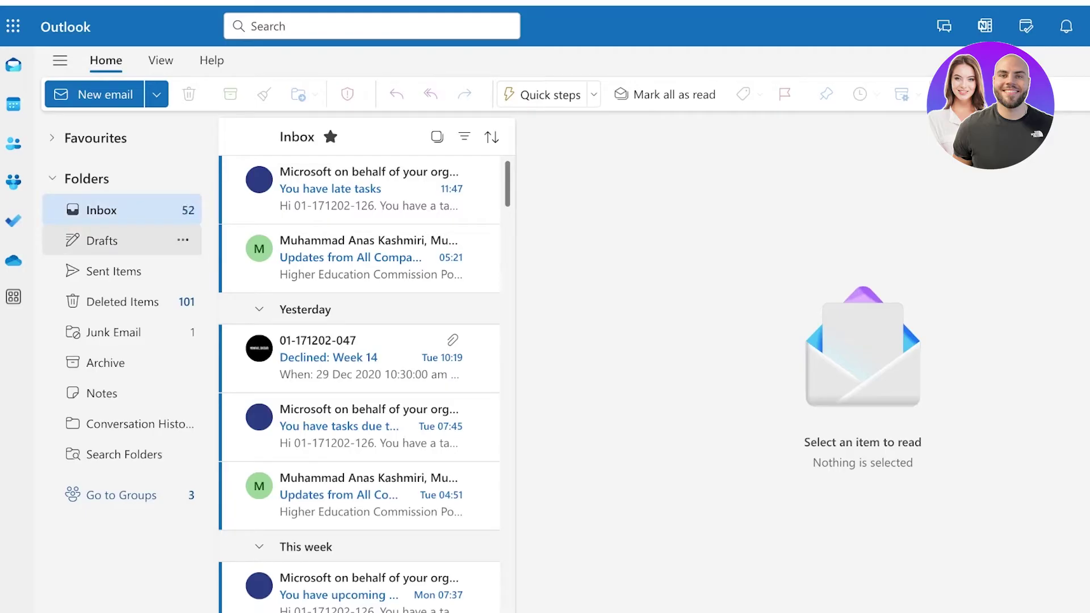
left_click(103, 241)
left_click(113, 272)
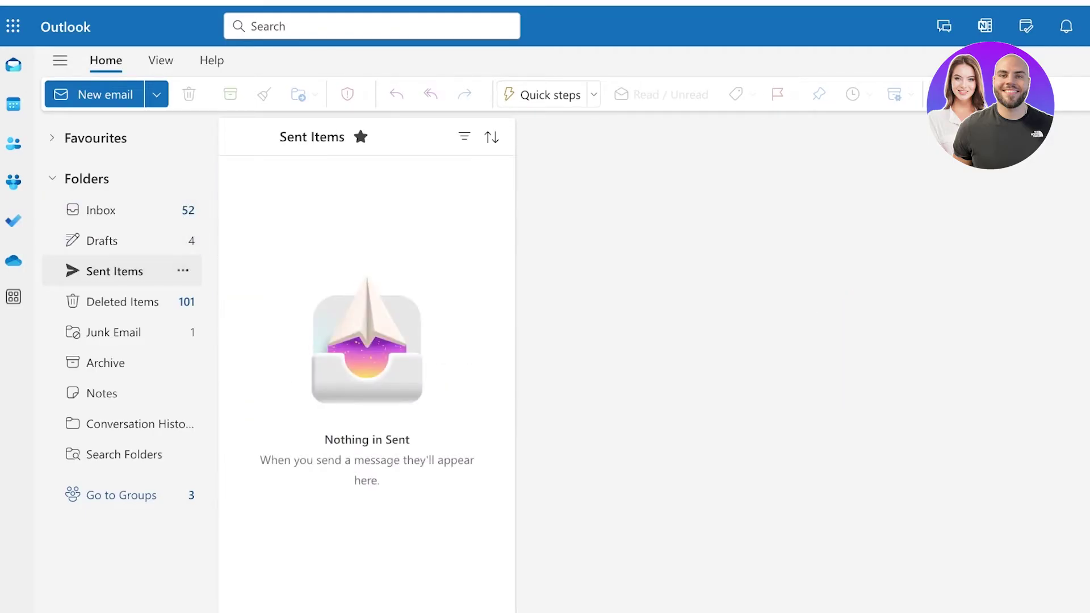
left_click(122, 302)
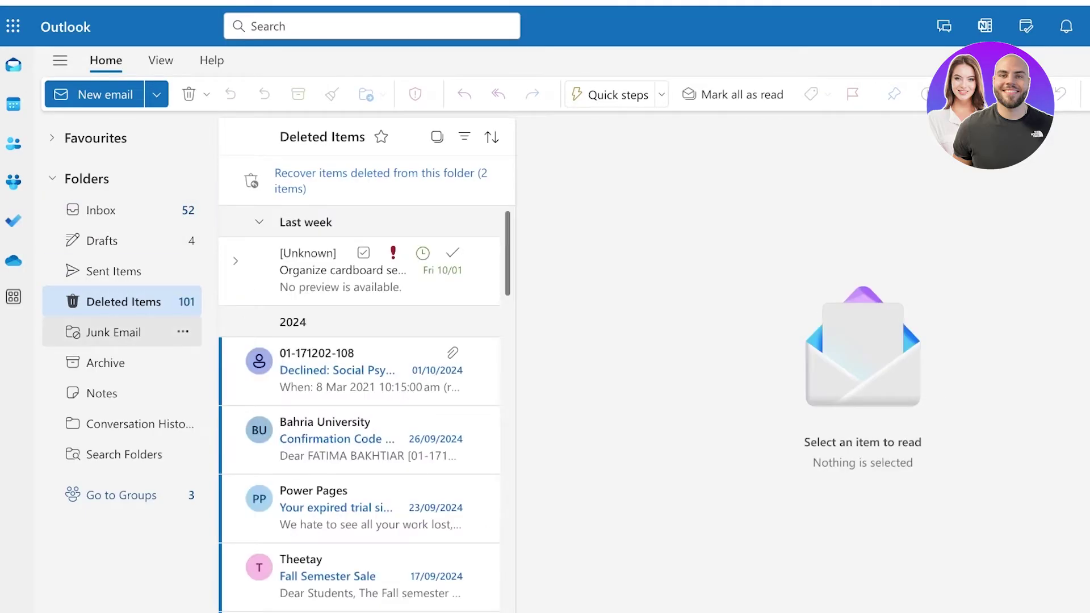
left_click(114, 332)
left_click(106, 362)
left_click(103, 394)
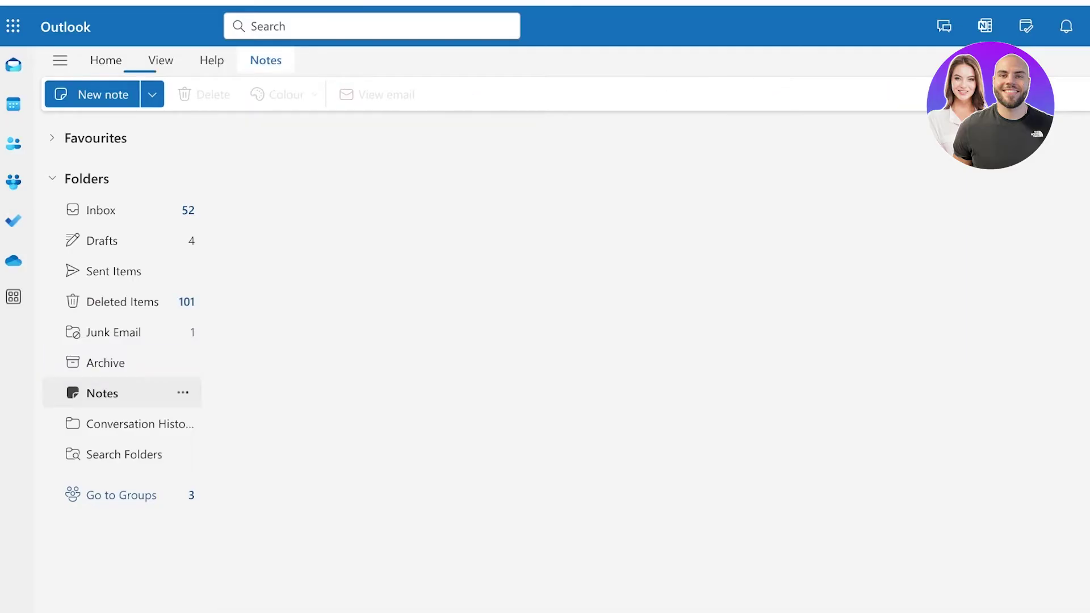
left_click(122, 424)
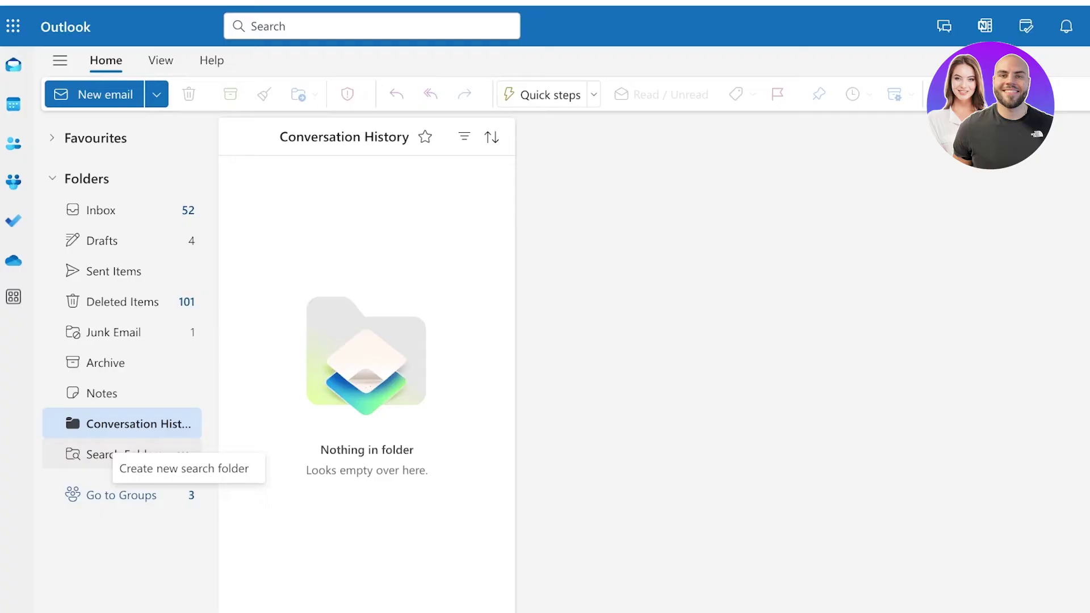
Expand Favourites and view its Inbox, Sent Items and Drafts folders
left_click(52, 138)
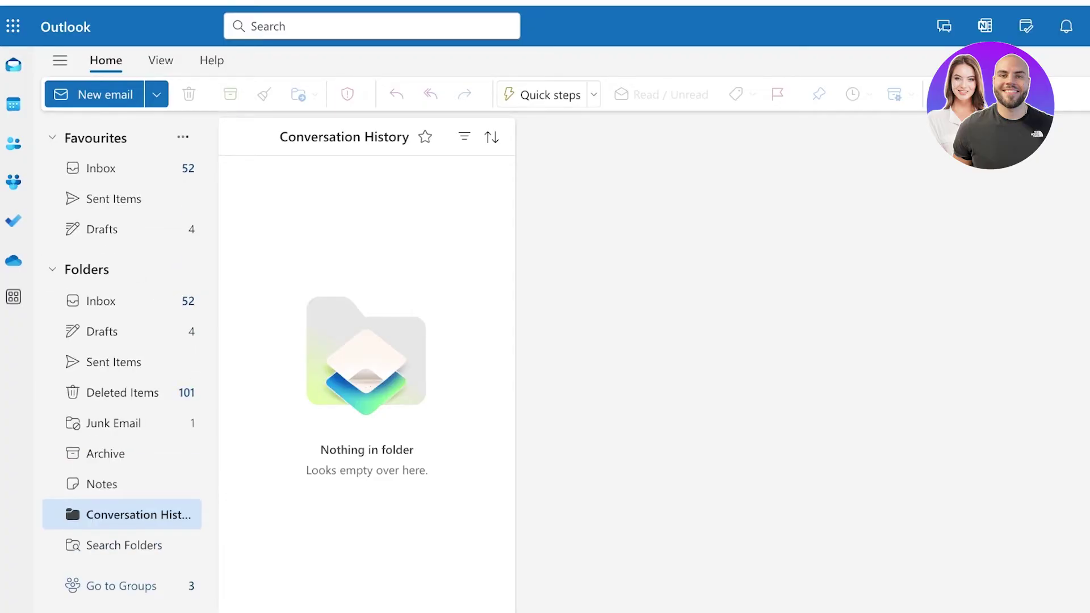
left_click(101, 169)
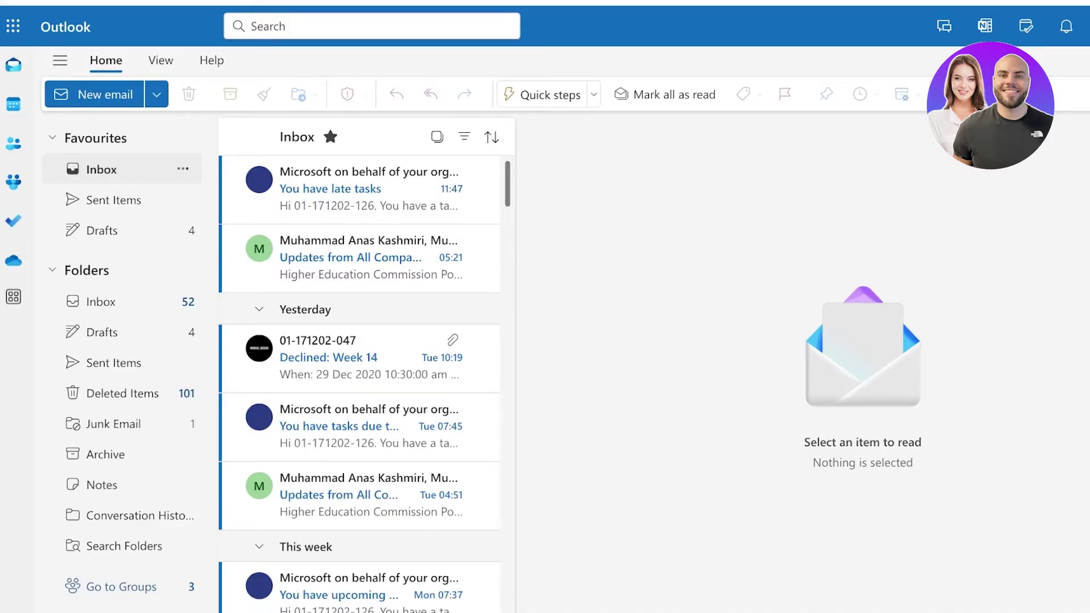
left_click(113, 200)
left_click(102, 230)
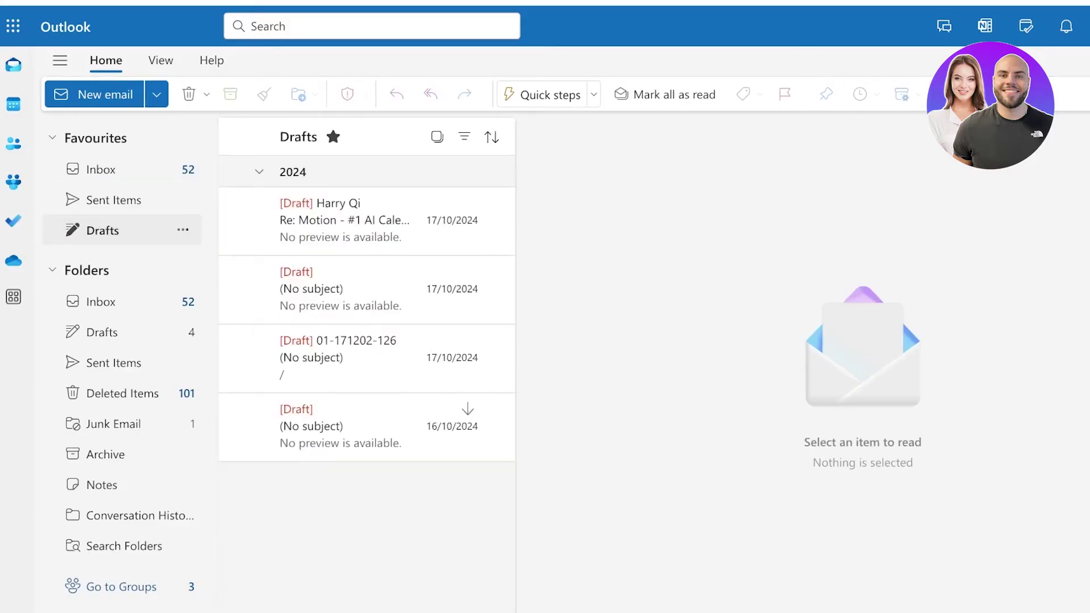
Open the "You have late tasks" message in the Inbox and read through its contents
left_click(101, 301)
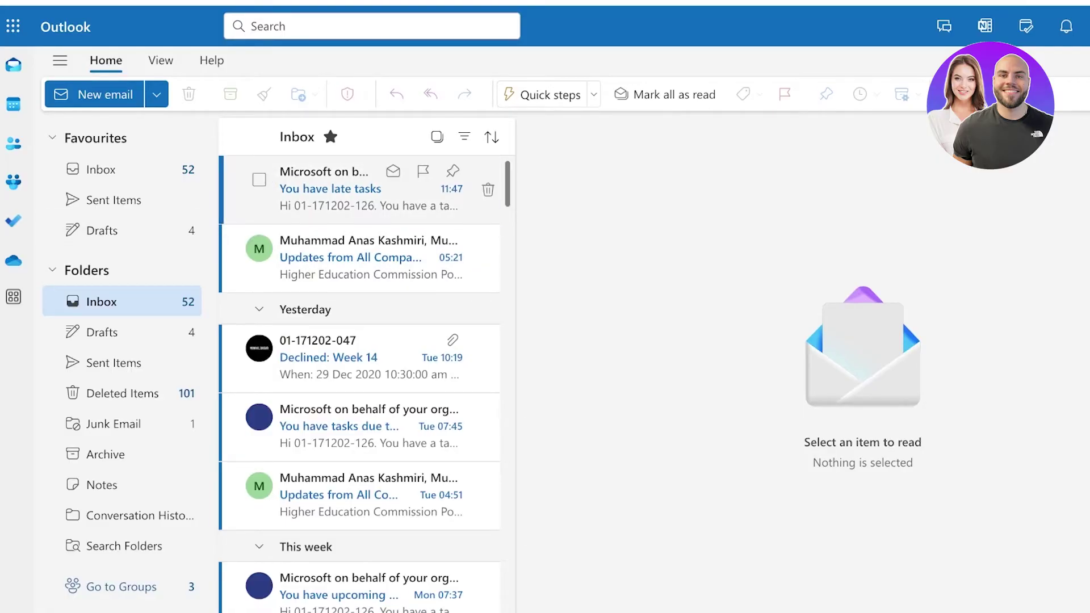
left_click(363, 189)
scroll(806, 364, "down", 4)
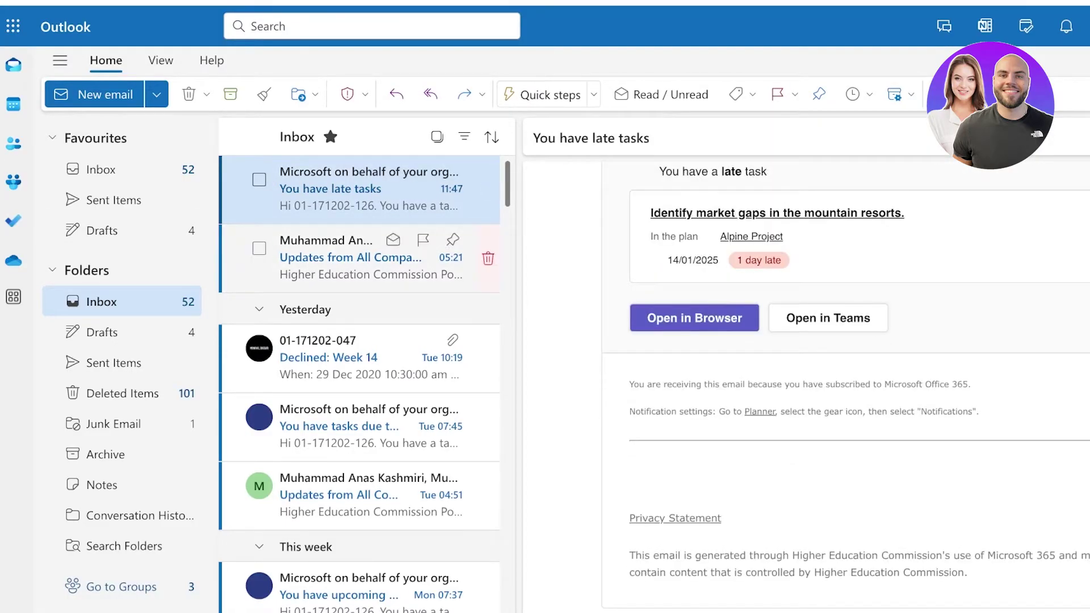
scroll(363, 286, "down", 15)
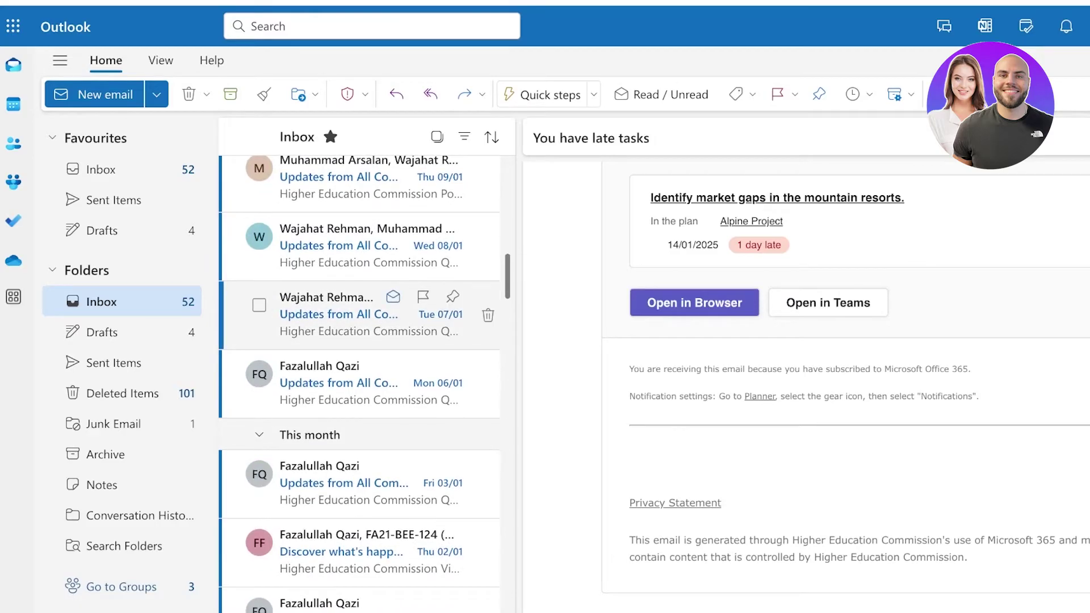
scroll(806, 369, "up", 5)
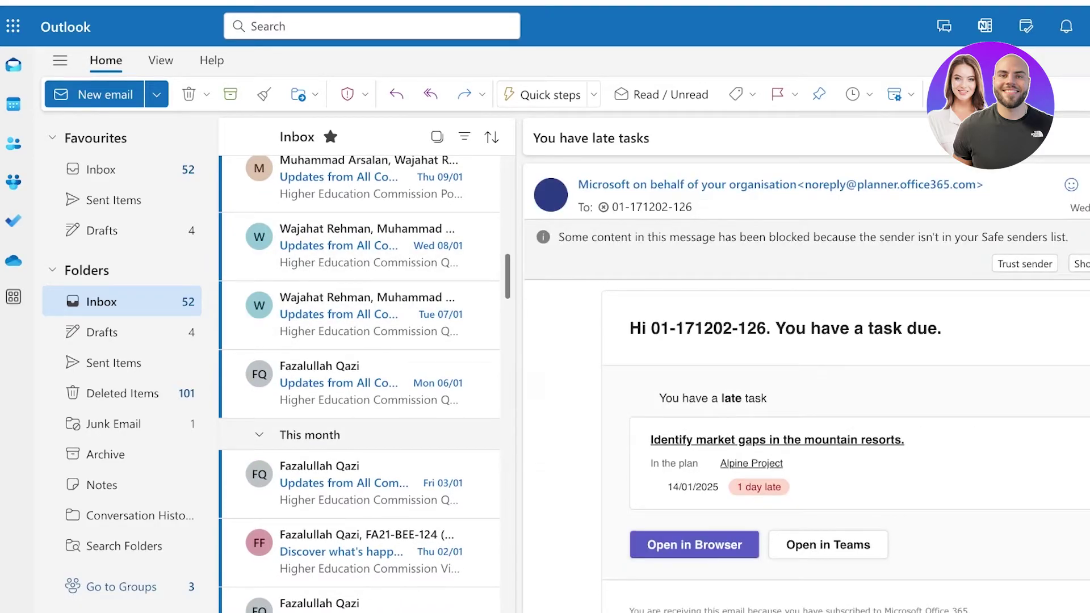
scroll(805, 386, "down", 3)
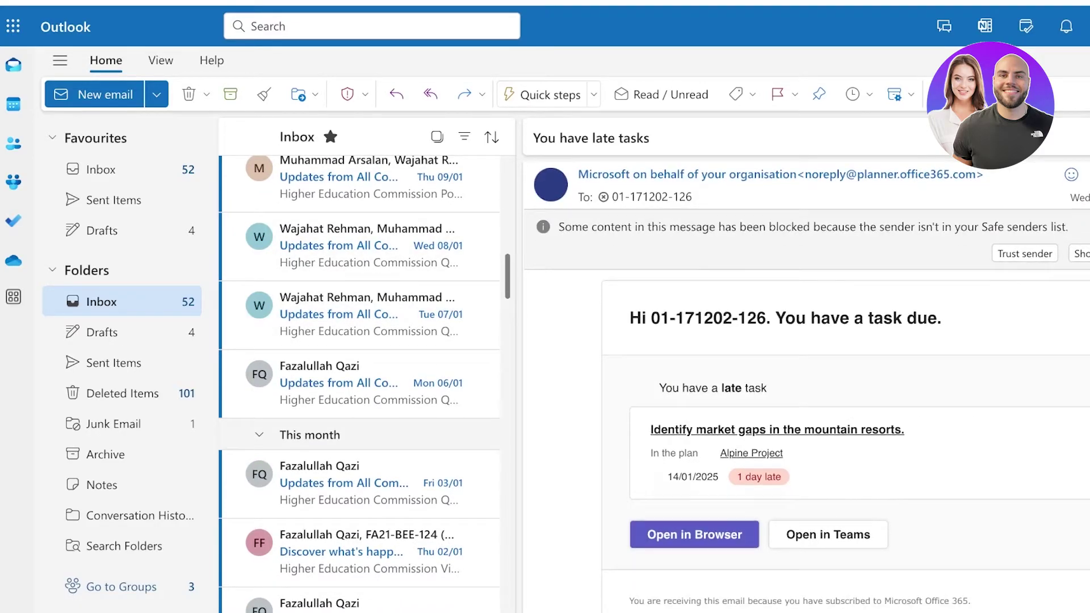
scroll(806, 386, "down", 1)
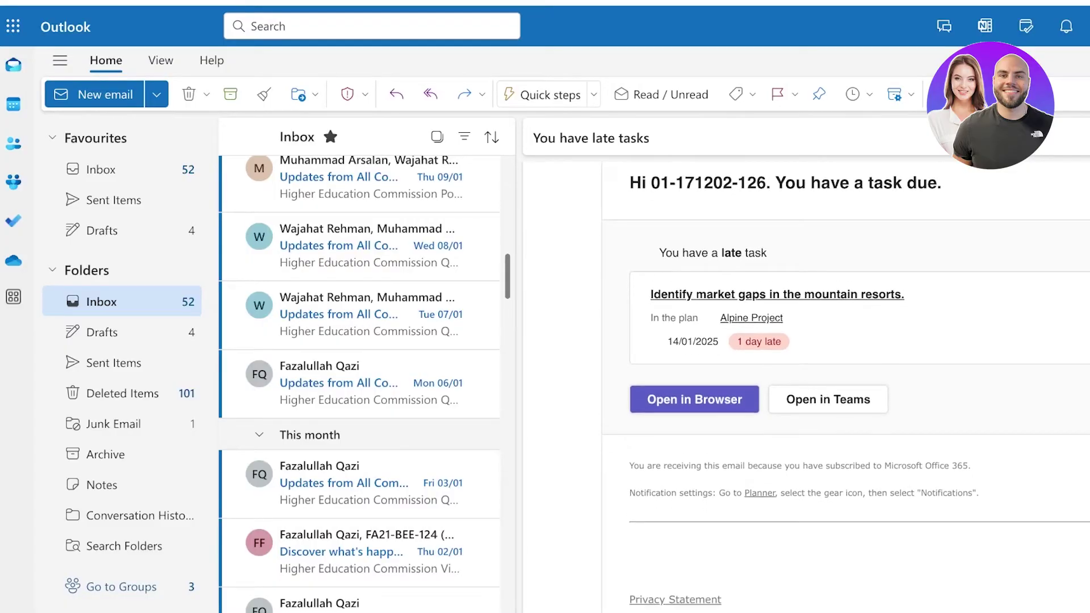
Open the Microsoft Azure message "We're sorry to see you go", read it through, and archive it
scroll(363, 435, "down", 5)
scroll(364, 425, "down", 1)
left_click(363, 426)
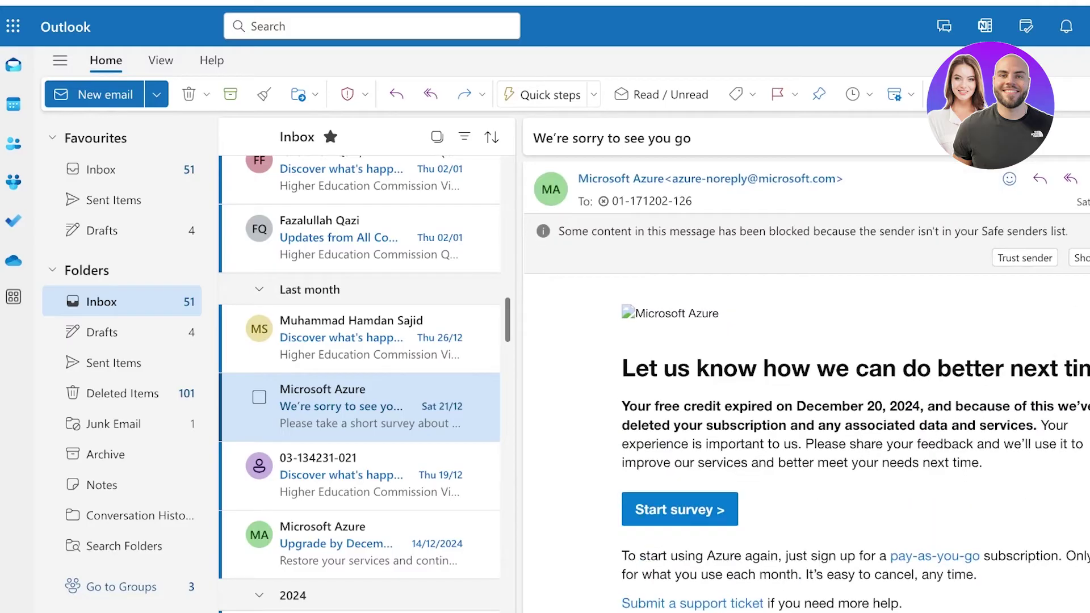
scroll(805, 386, "down", 6)
scroll(363, 341, "up", 10)
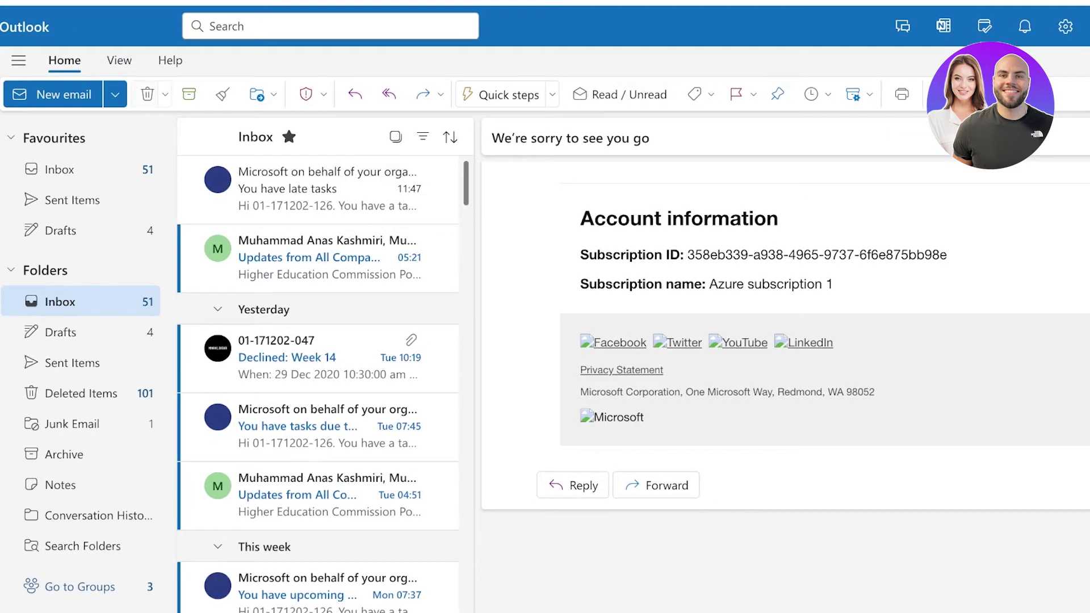
left_click(164, 94)
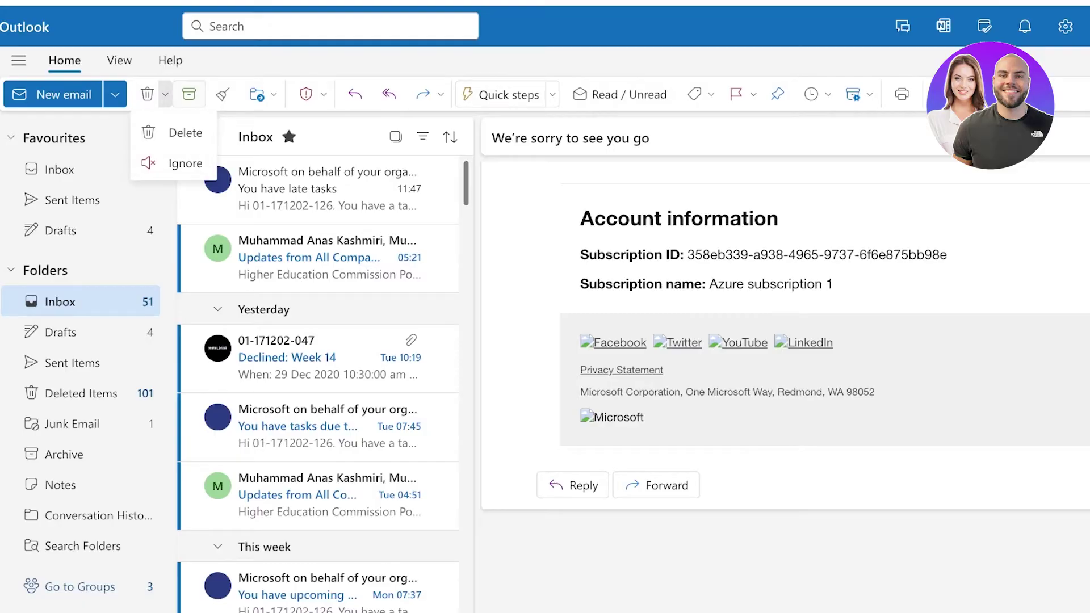
left_click(189, 95)
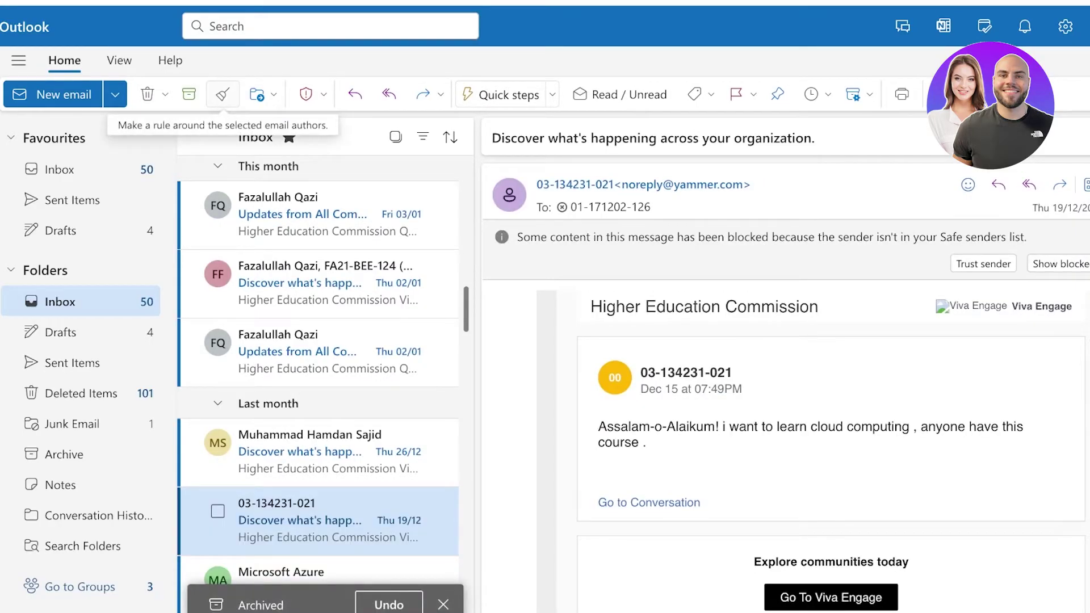
Examine the four Sweep options for messages from the open message's sender, closing the dialog without applying any
left_click(222, 94)
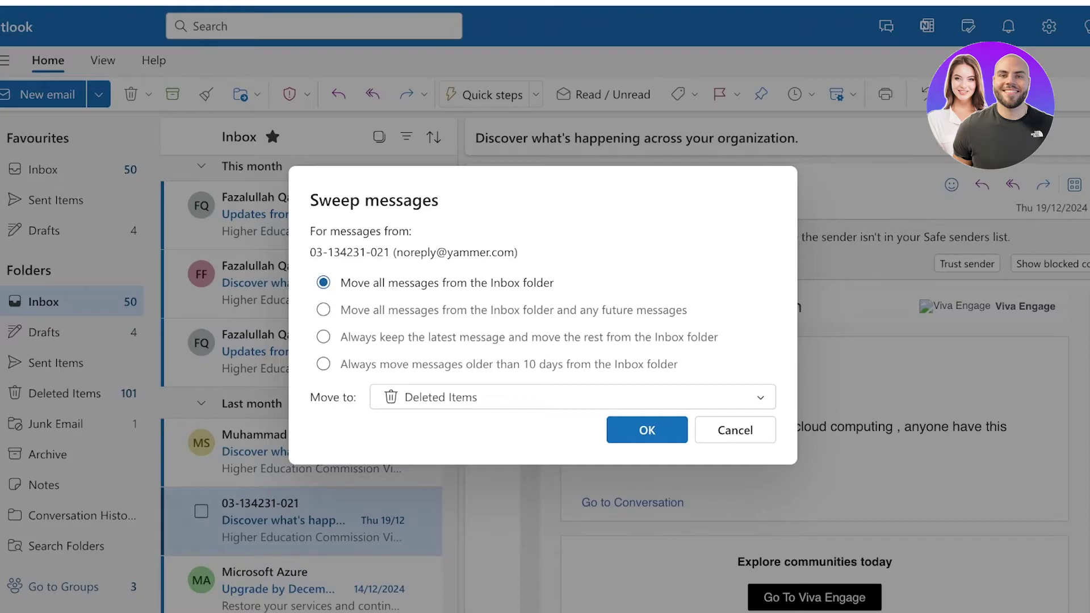
left_click(322, 309)
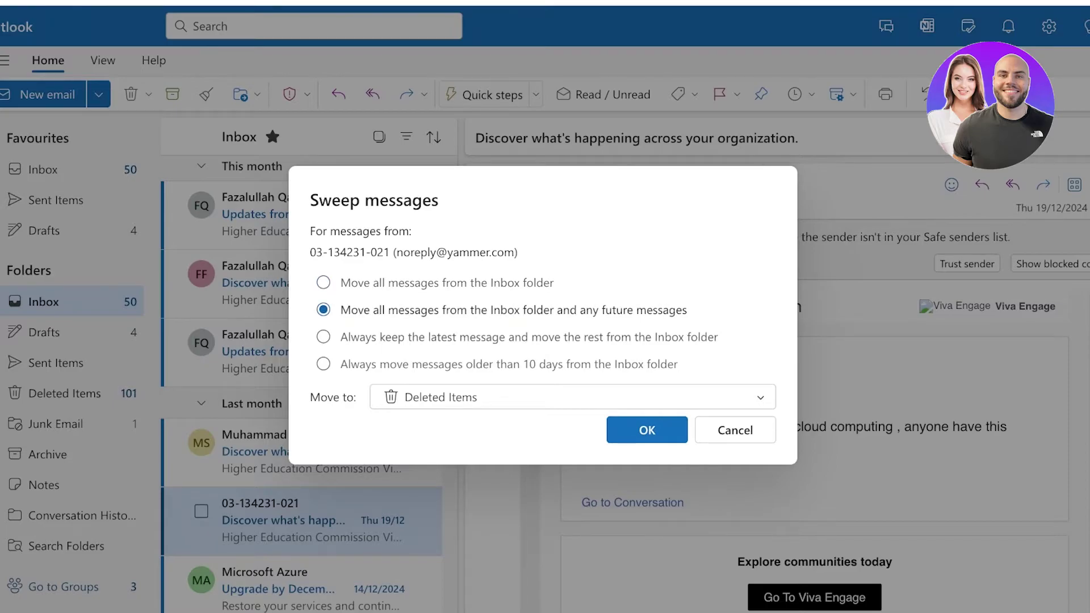
left_click(323, 336)
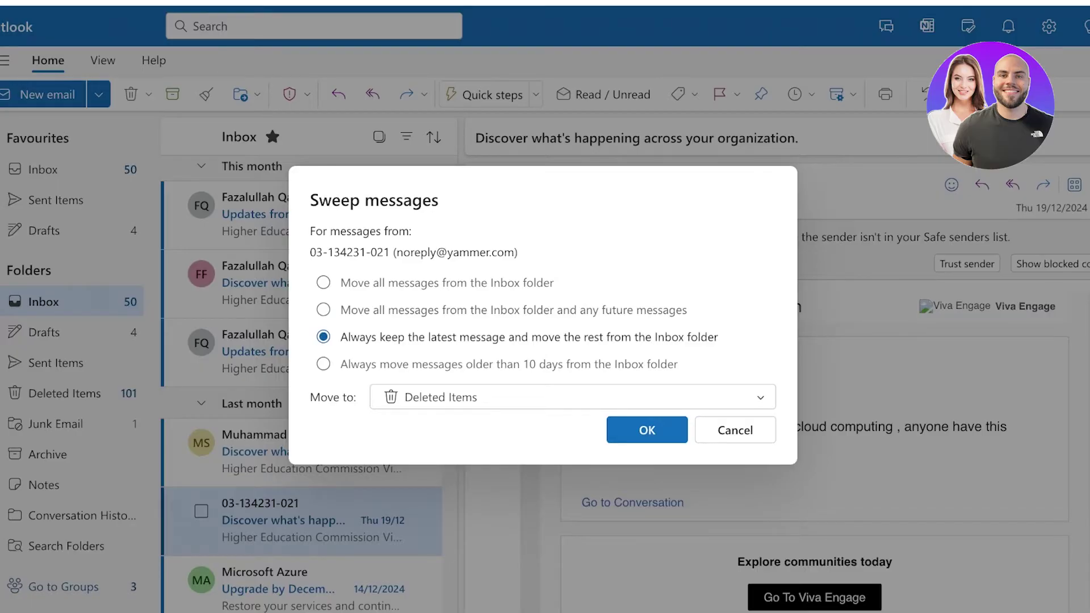
left_click(323, 364)
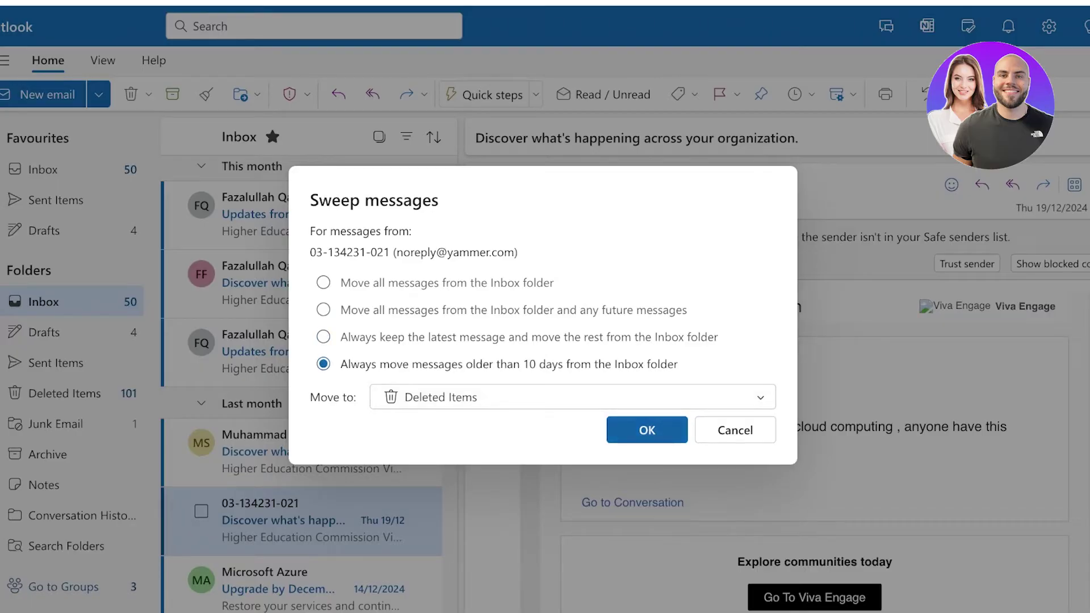
left_click(735, 431)
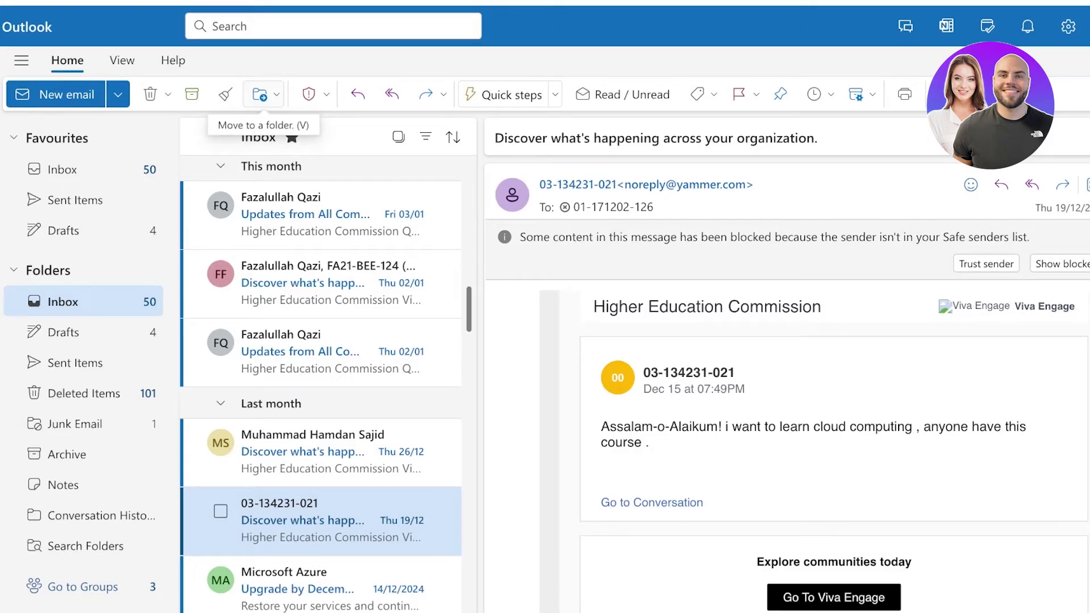
Try the move-to-folder choices and the phishing report on the open message, cancelling the report
left_click(260, 94)
left_click(260, 95)
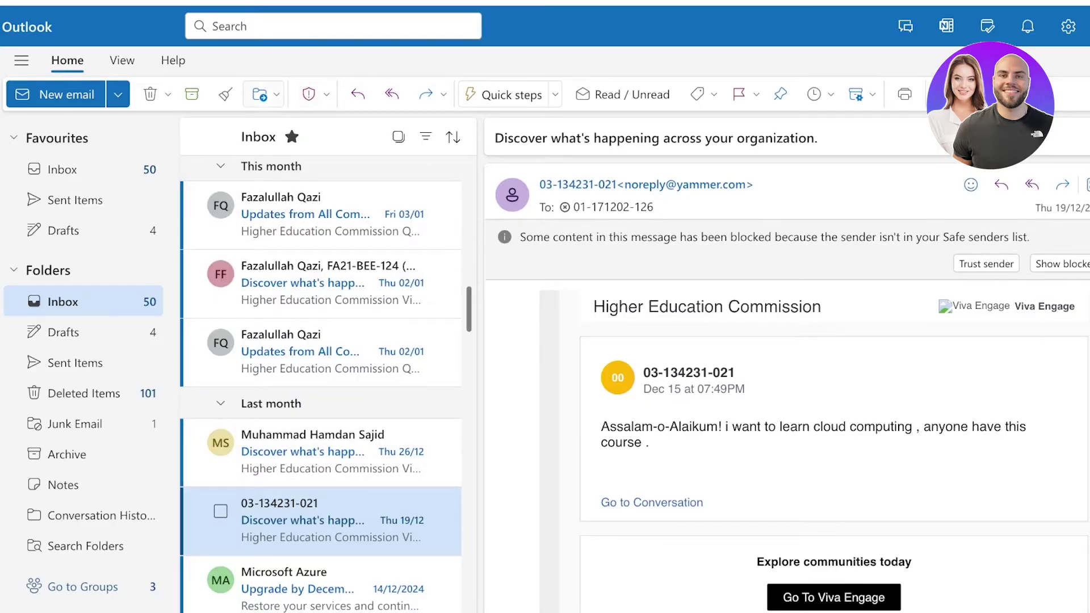
left_click(265, 94)
left_click(267, 94)
key("Return")
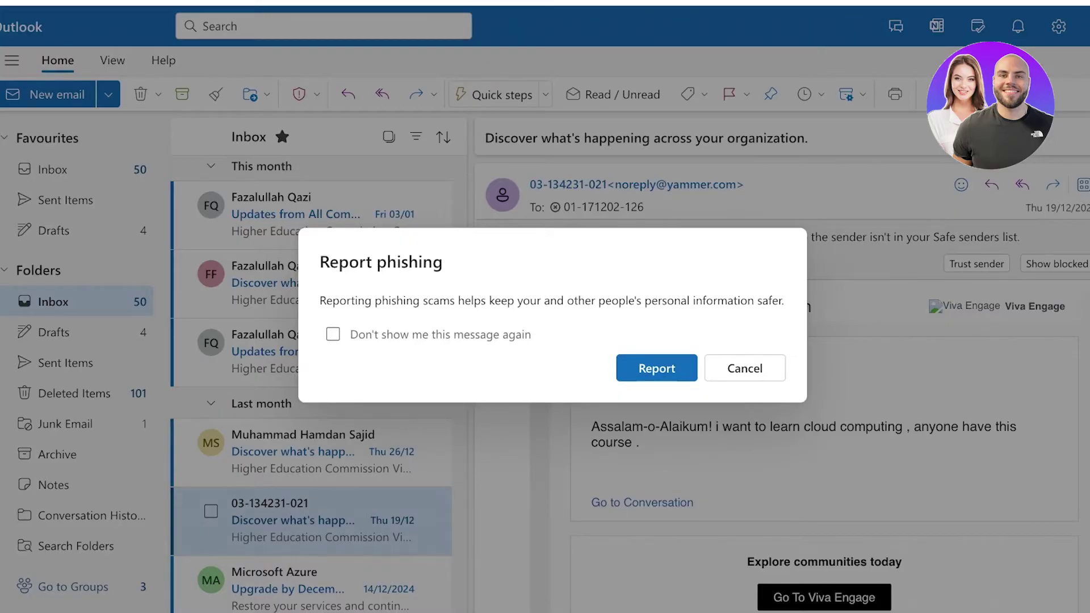
key("Escape")
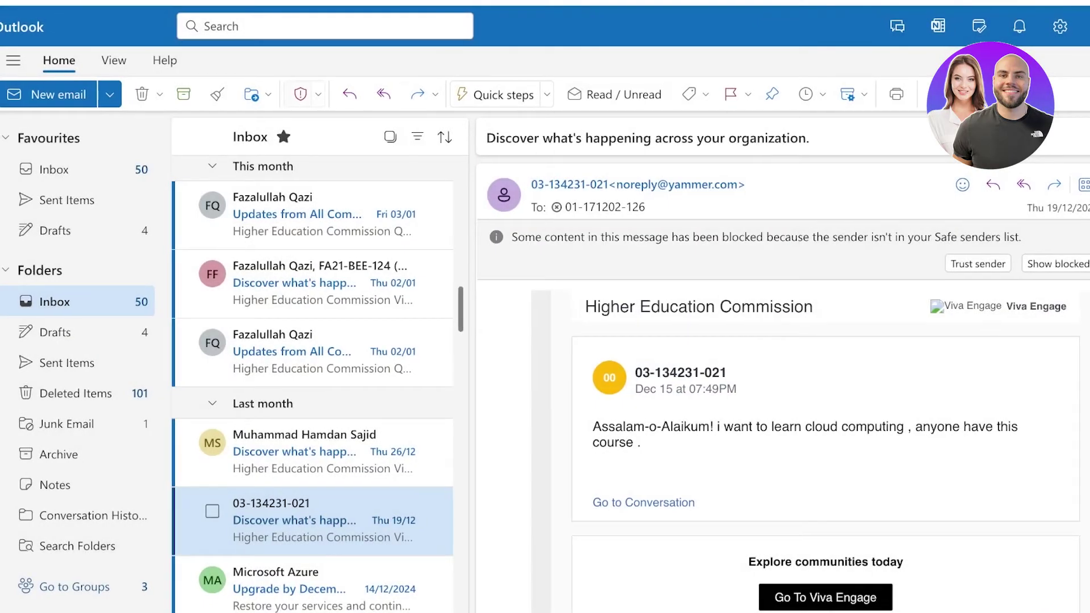
Start a reply to the 19/12 "Discover what's happening" message, leave it as a draft, and open the 02/01 message with the same subject
key("r")
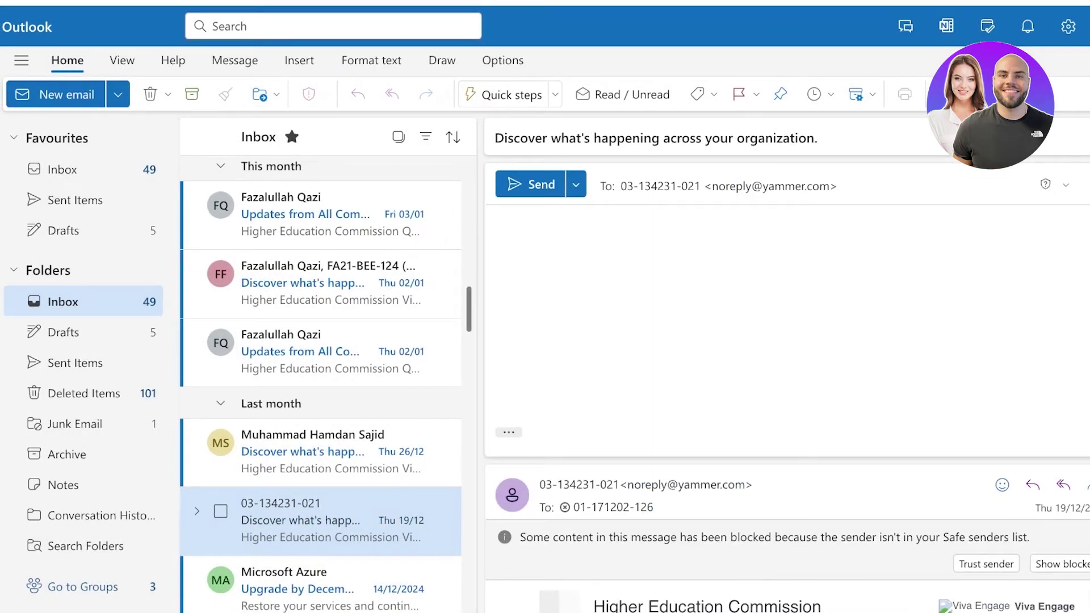
left_click(340, 282)
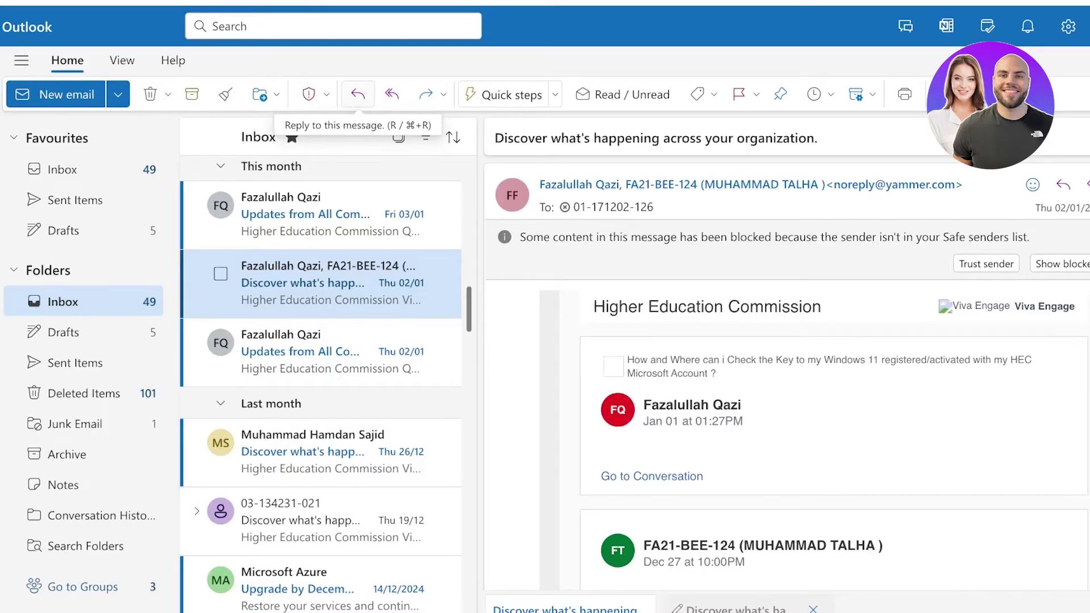
View the Quick steps settings, close them, and mark the open 02/01 "Discover what's happening" message as read
left_click(503, 95)
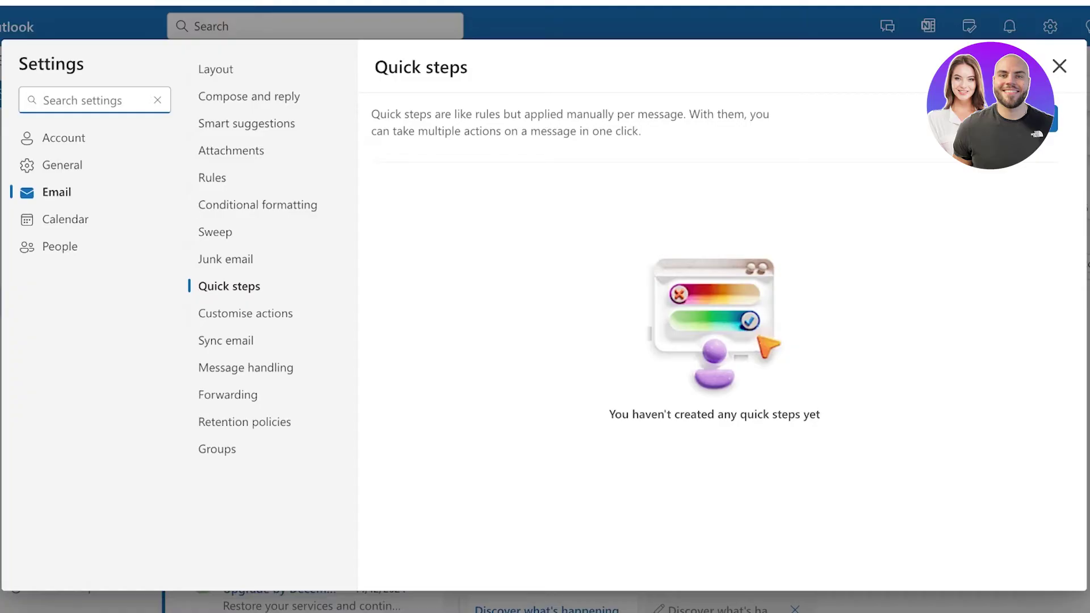
key("Escape")
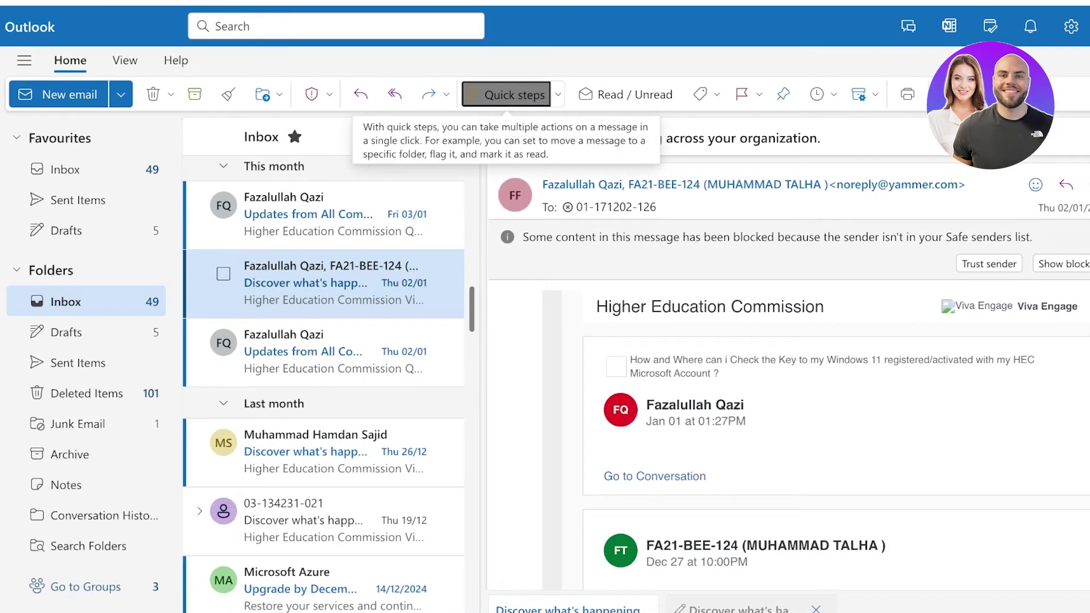
left_click(605, 94)
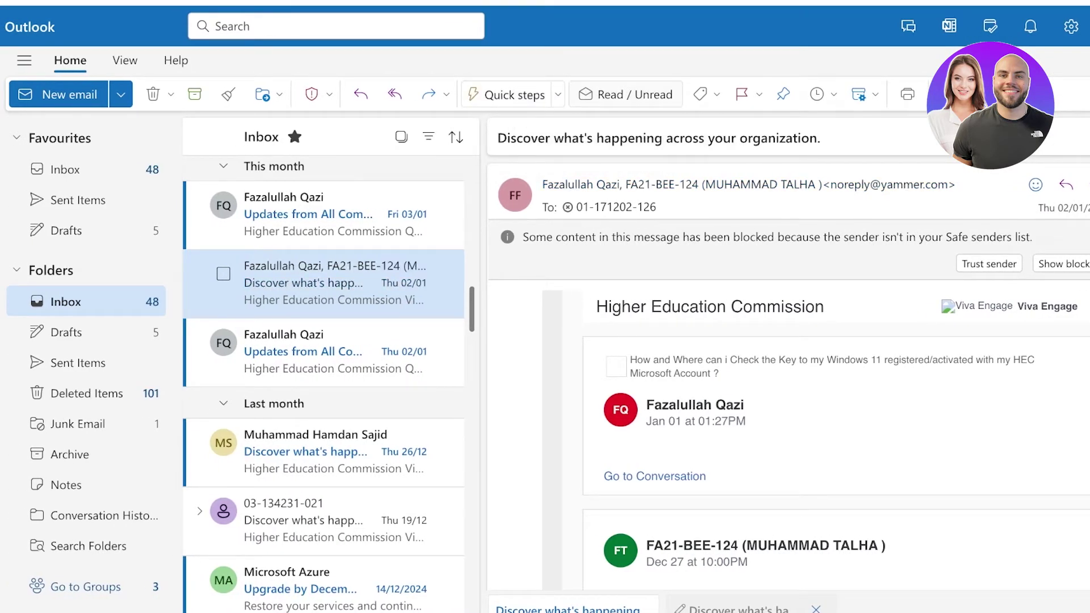
View the category choices for the open message and the Categories page in Settings, closing the settings again
key("Tab")
key("Return")
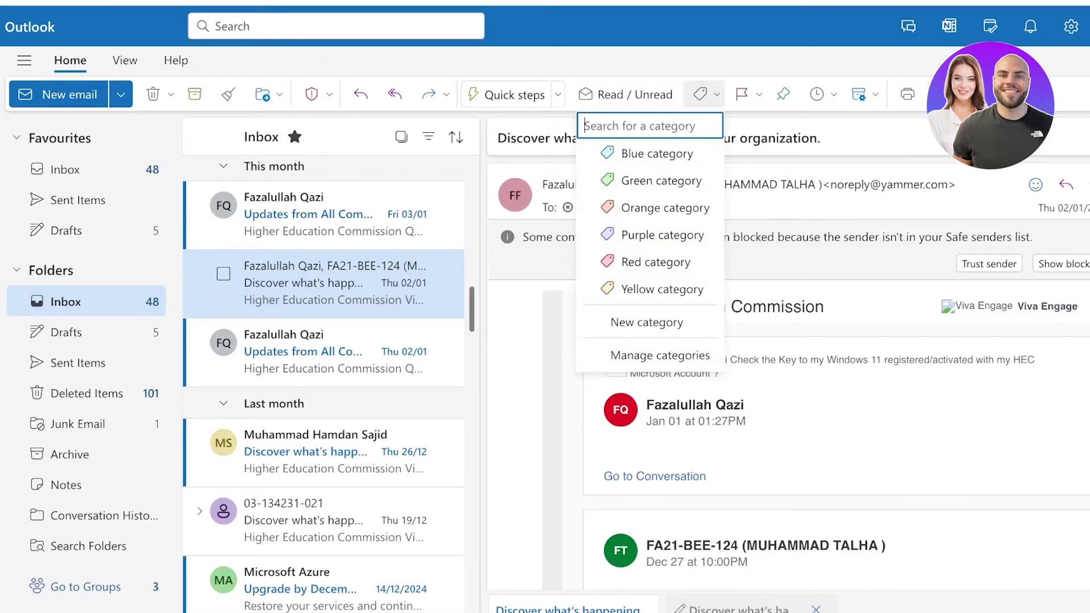
key("Down")
key("Down")
key("Down")
key("Down")
key("Down")
key("Down")
key("Down")
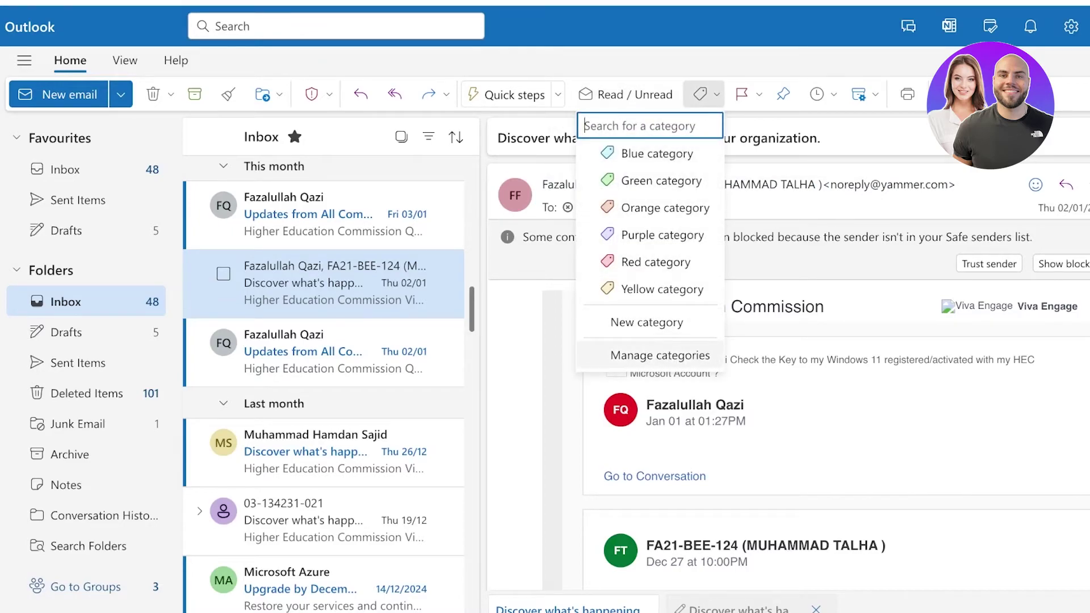
key("Return")
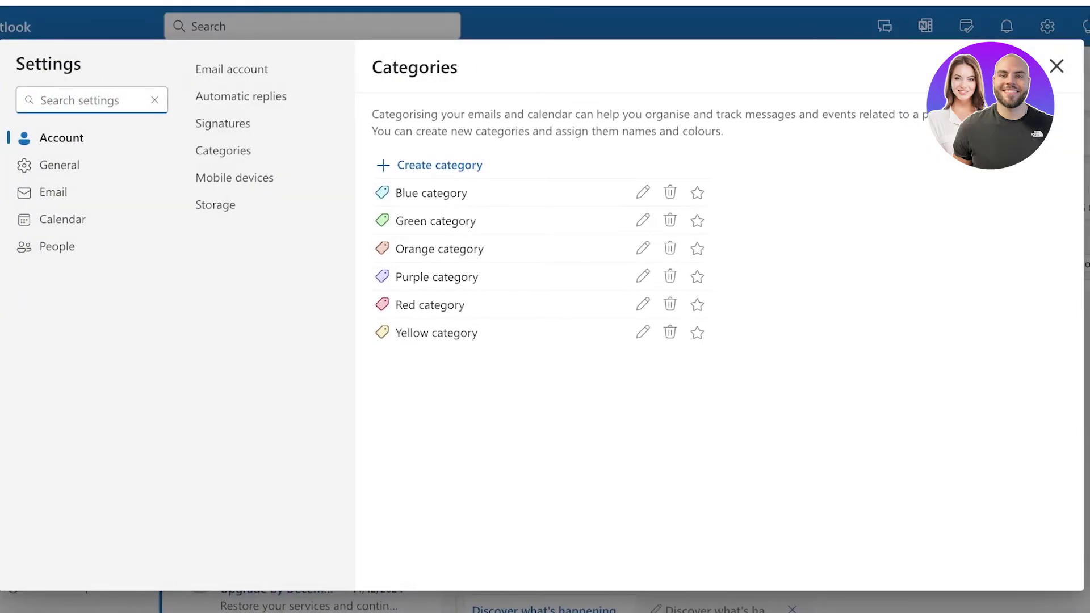
key("Escape")
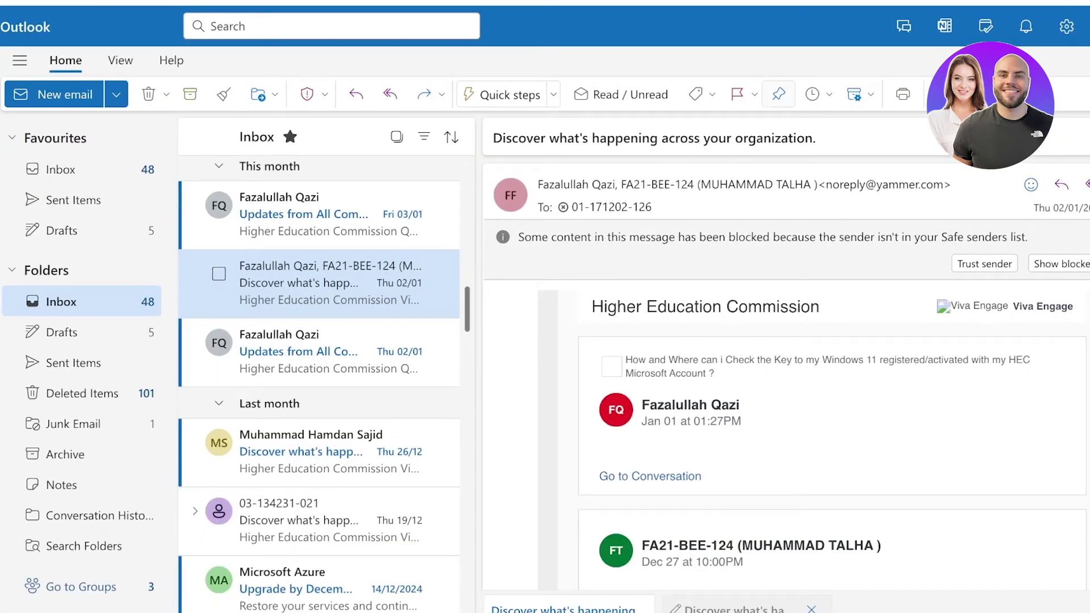
Pin the two 02/01 messages and snooze the 26/12 "Discover what's happening" message until tomorrow, Thursday at 08:00
left_click(778, 94)
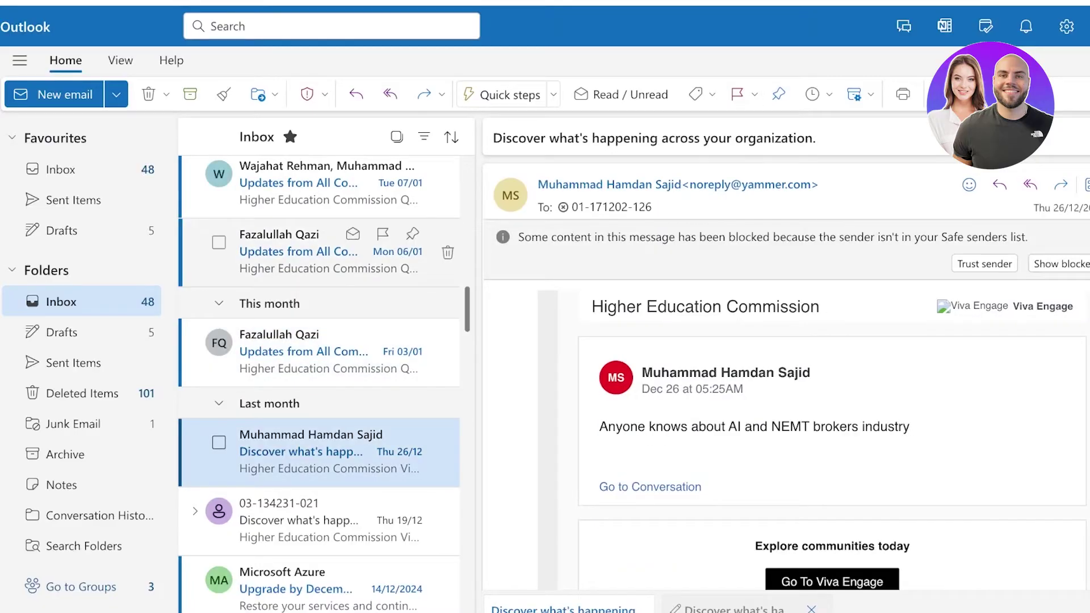
left_click(812, 94)
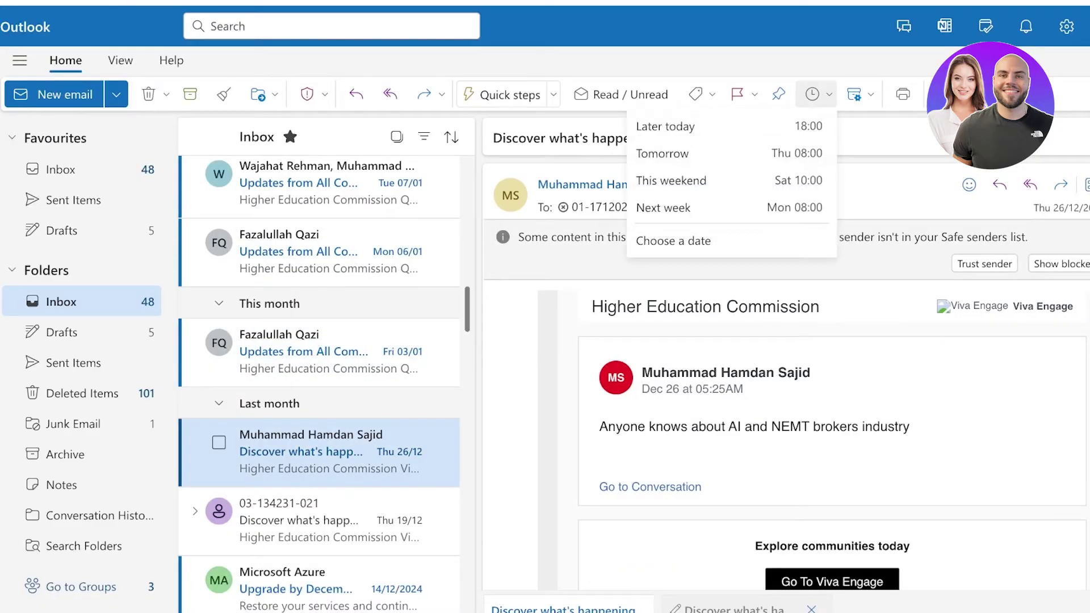
left_click(662, 154)
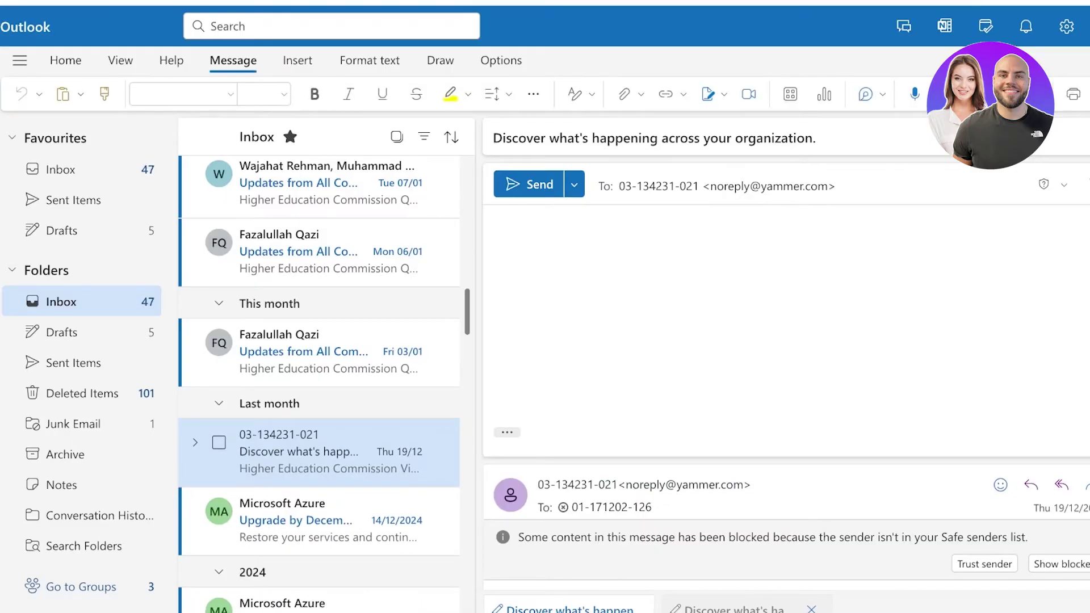
left_click(494, 223)
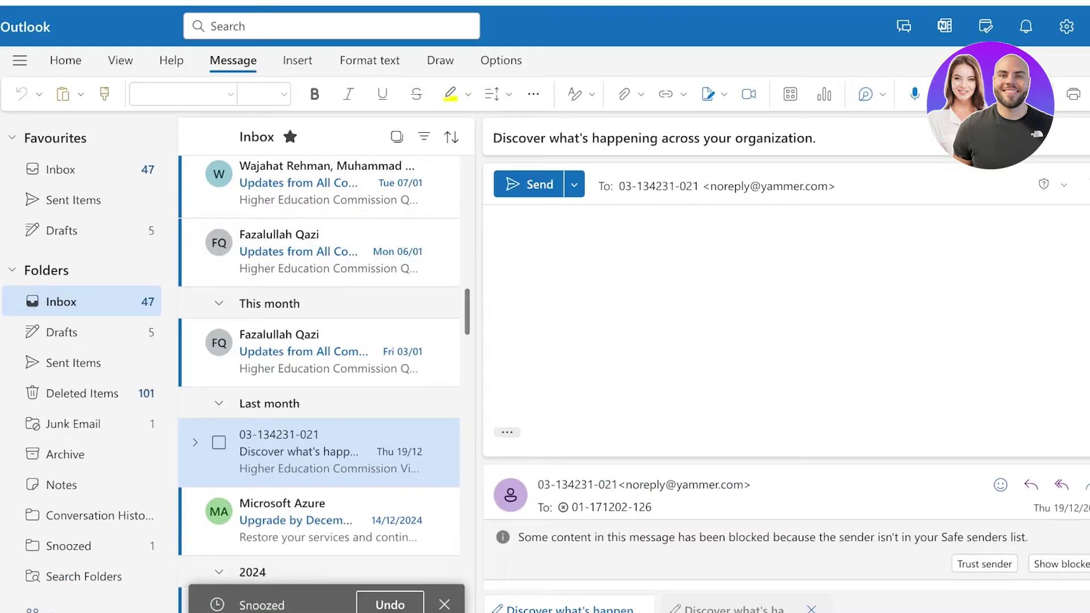
left_click(171, 61)
left_click(120, 61)
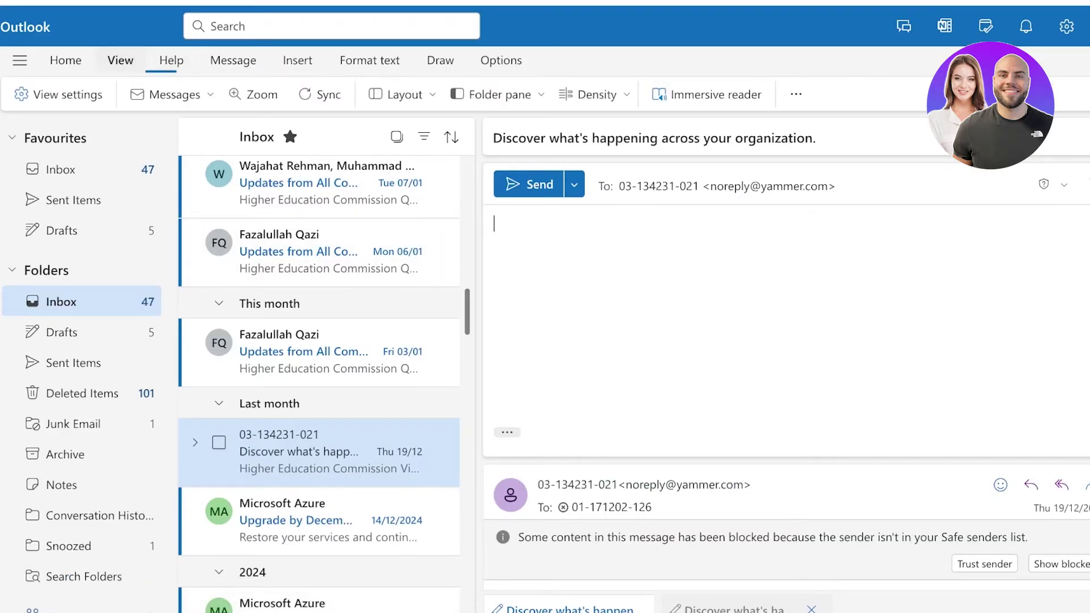
Open the 06/01 "Updates from All Company" message and view the retention labels available for it
left_click(65, 61)
left_click(269, 303)
left_click(298, 252)
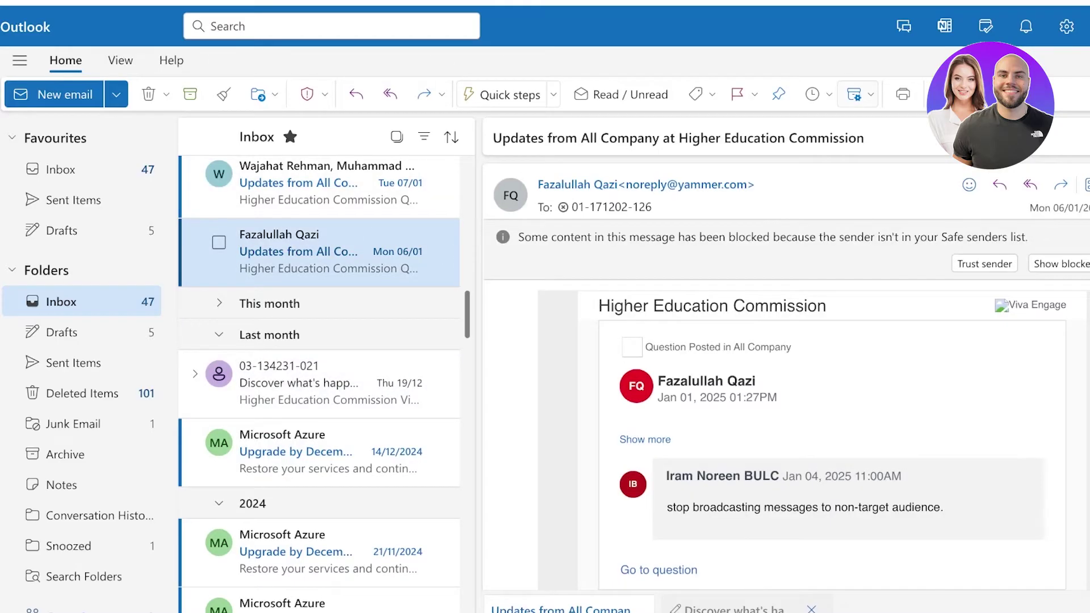
left_click(858, 94)
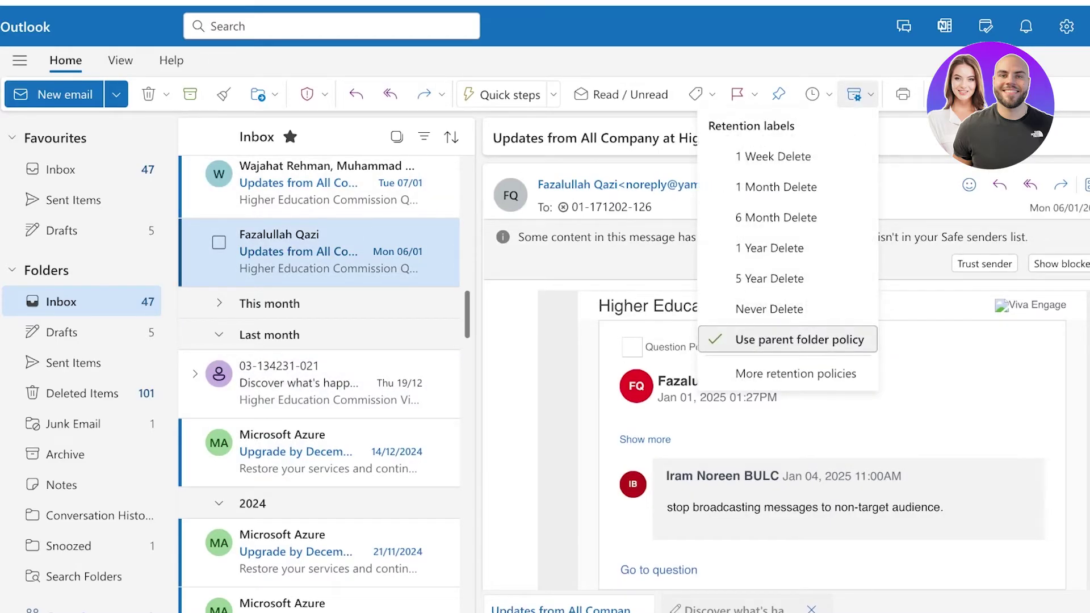
Select all conversations in the Inbox and move them to Deleted Items, checking the message list's filter and sort options
scroll(329, 317, "up", 15)
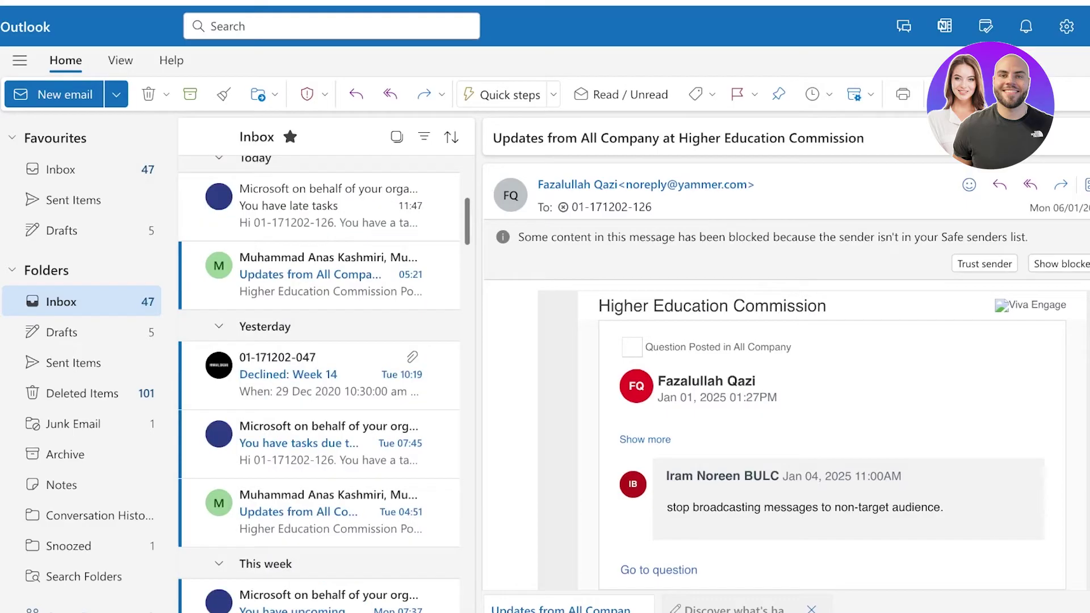
left_click(423, 137)
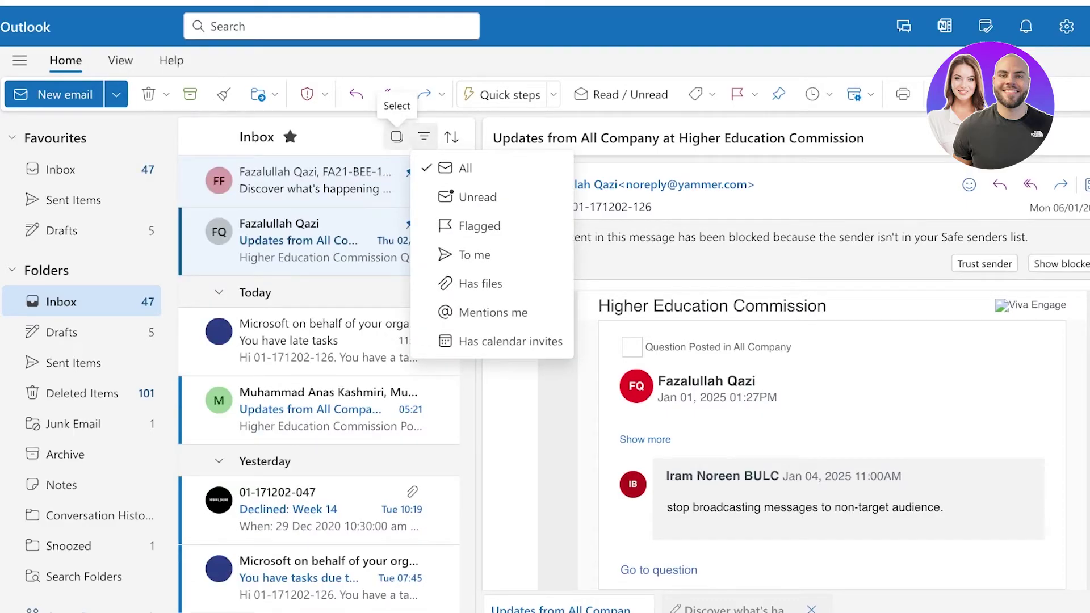
left_click(397, 137)
left_click(397, 137)
left_click(397, 136)
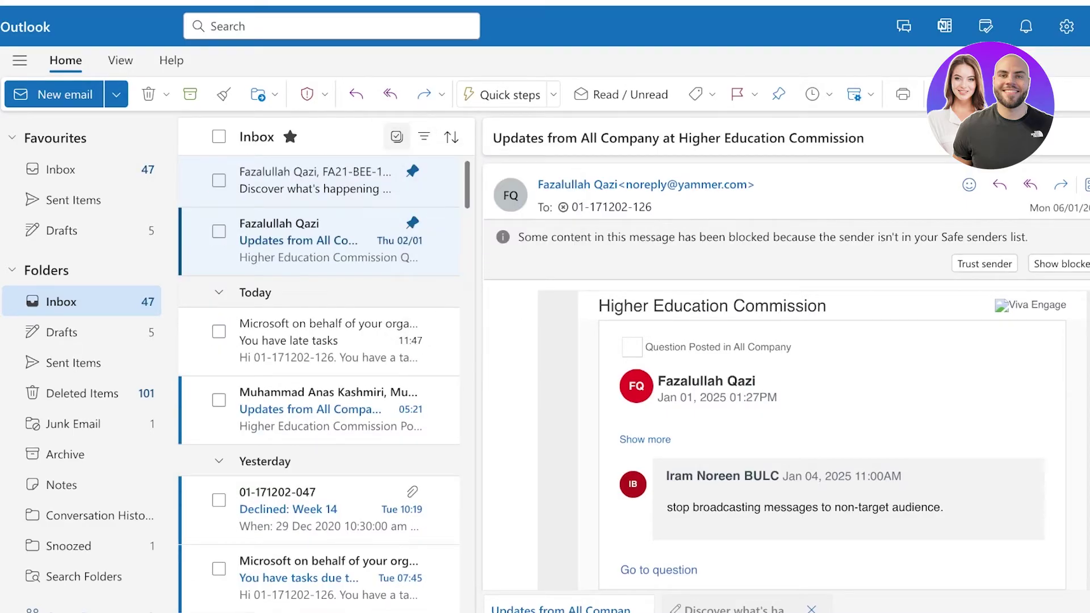
left_click(219, 136)
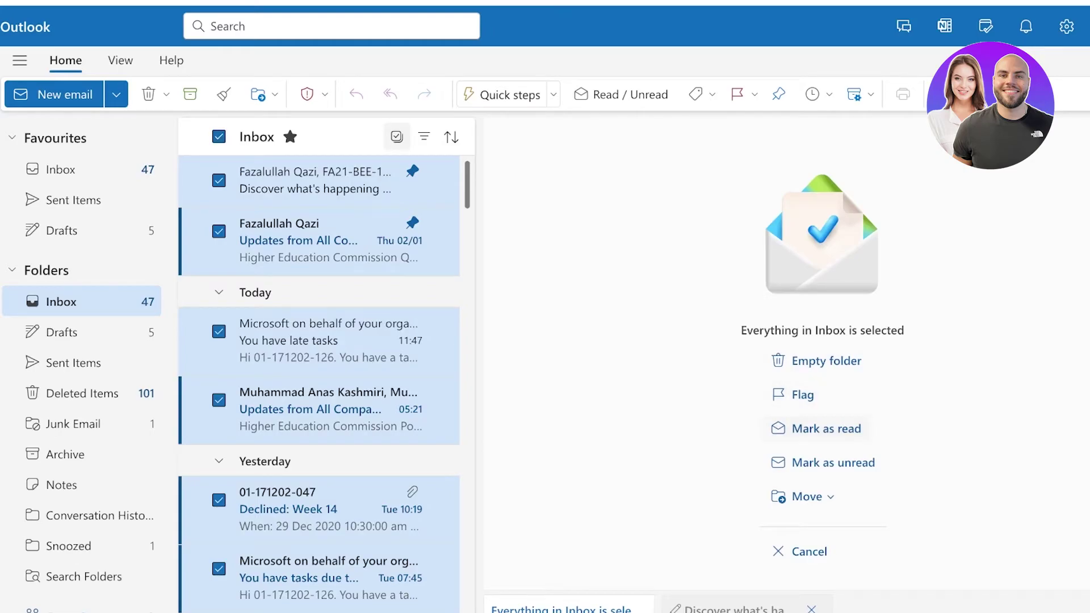
key("Delete")
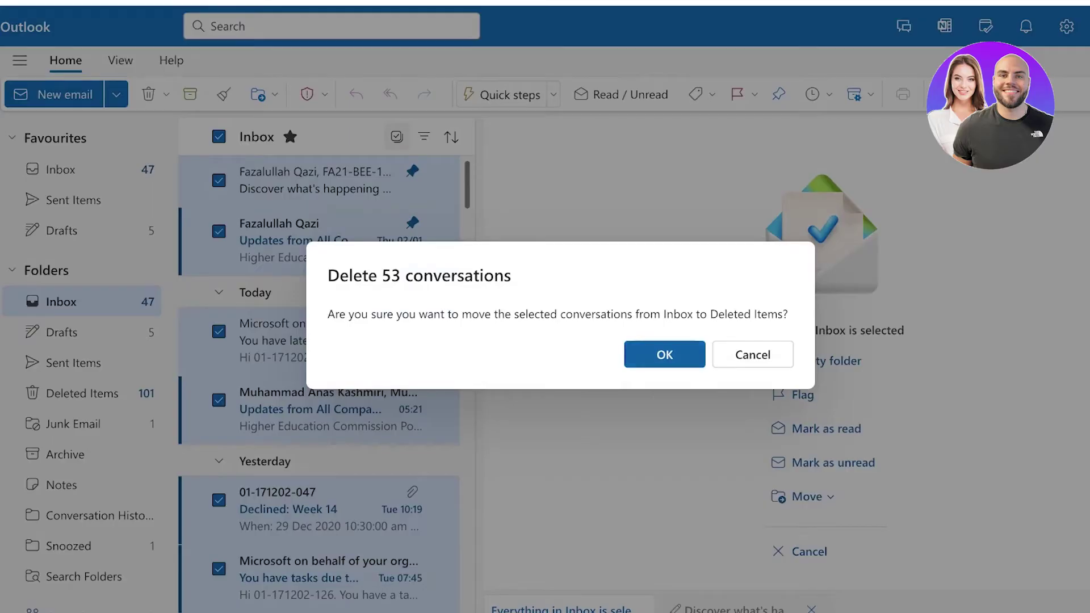
key("Return")
left_click(452, 136)
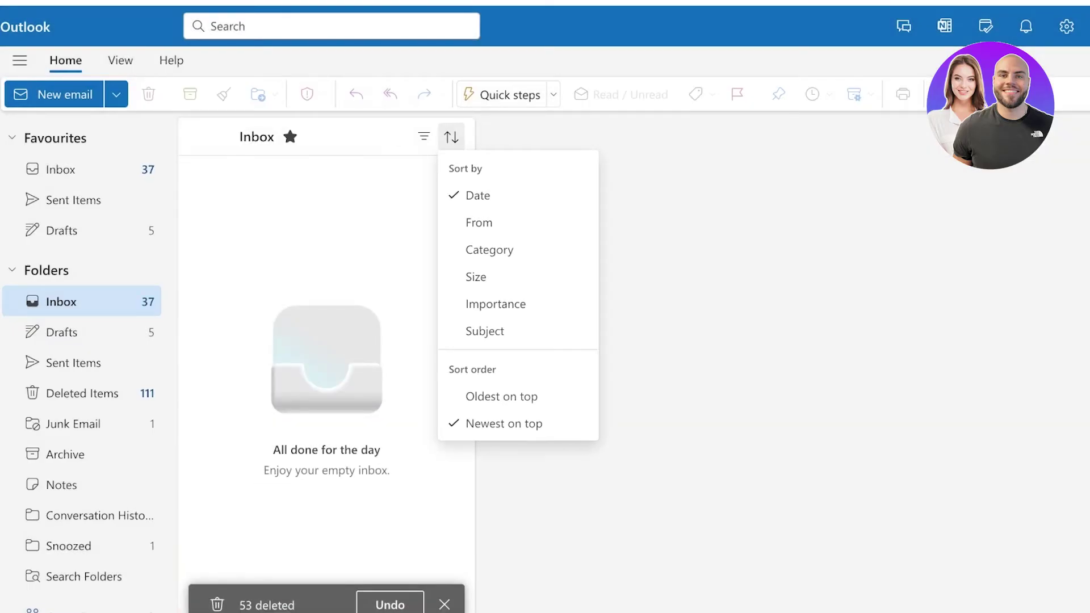
left_click(375, 289)
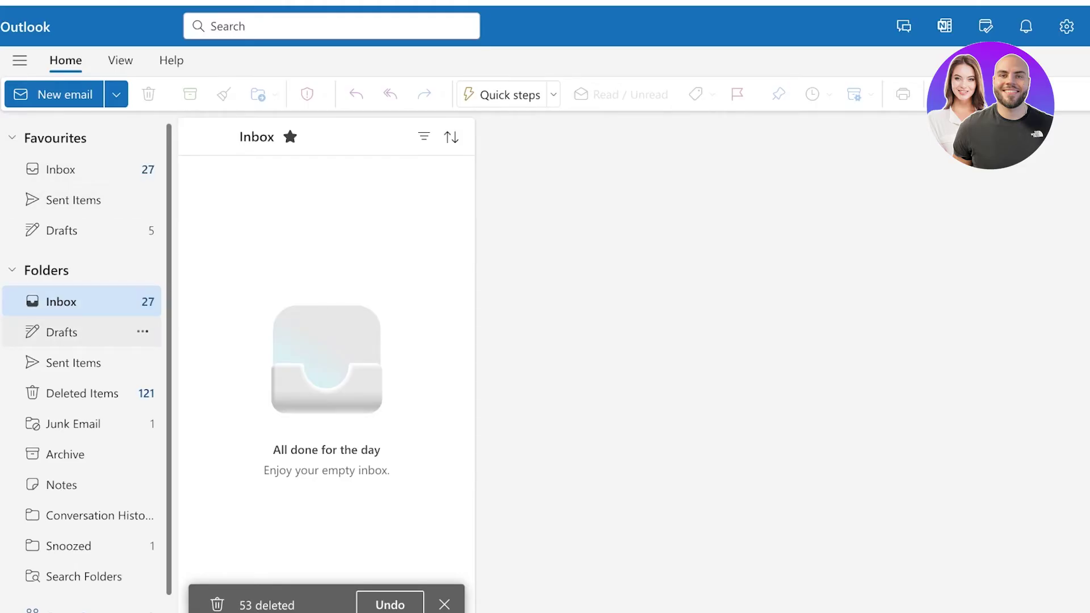
Select every item in the Drafts folder and move them all to Deleted Items
left_click(73, 332)
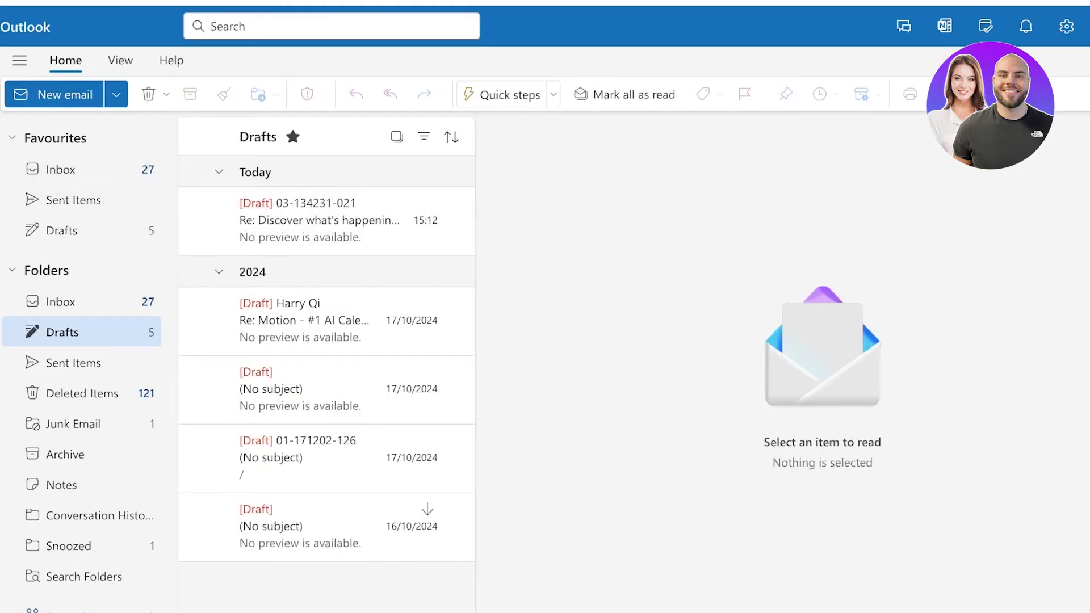
left_click(397, 137)
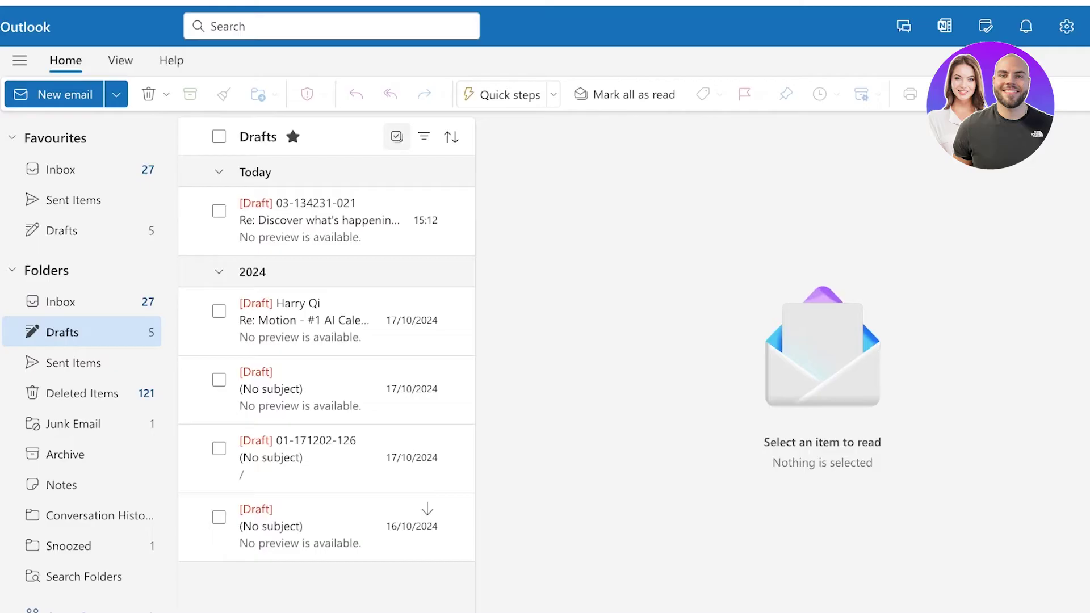
left_click(219, 137)
key("Delete")
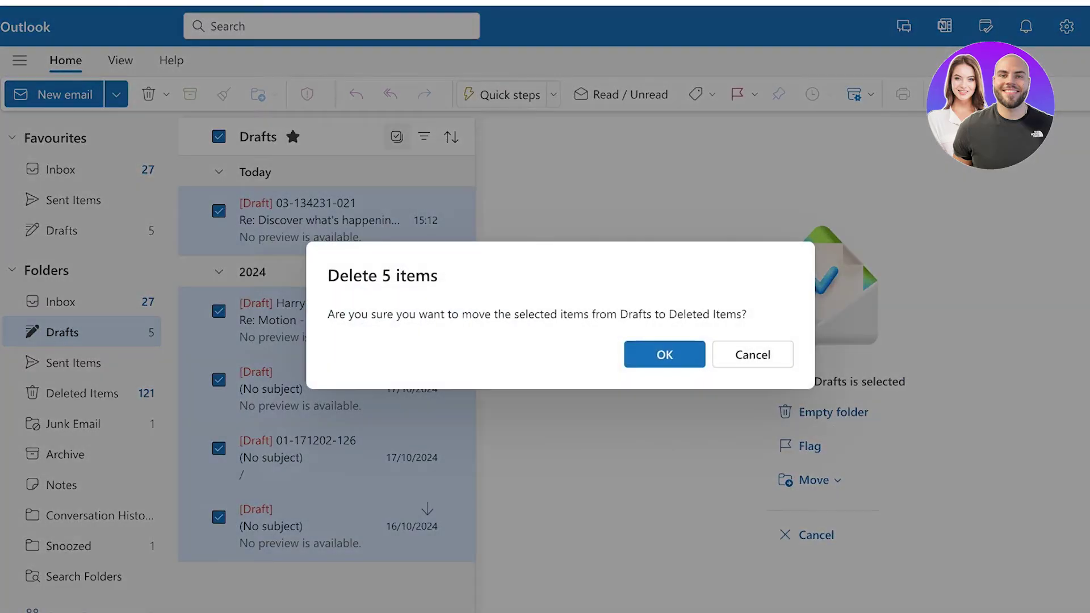
left_click(661, 355)
Open Sent Items and create a search folder of the type Unread email named "Unread Mail"
left_click(73, 363)
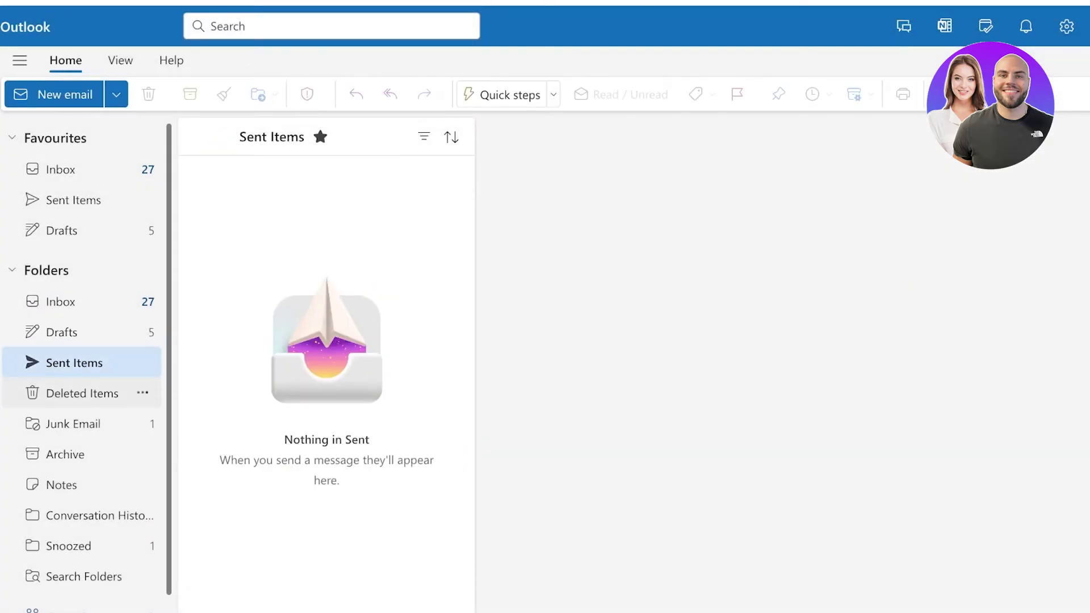
scroll(85, 393, "down", 1)
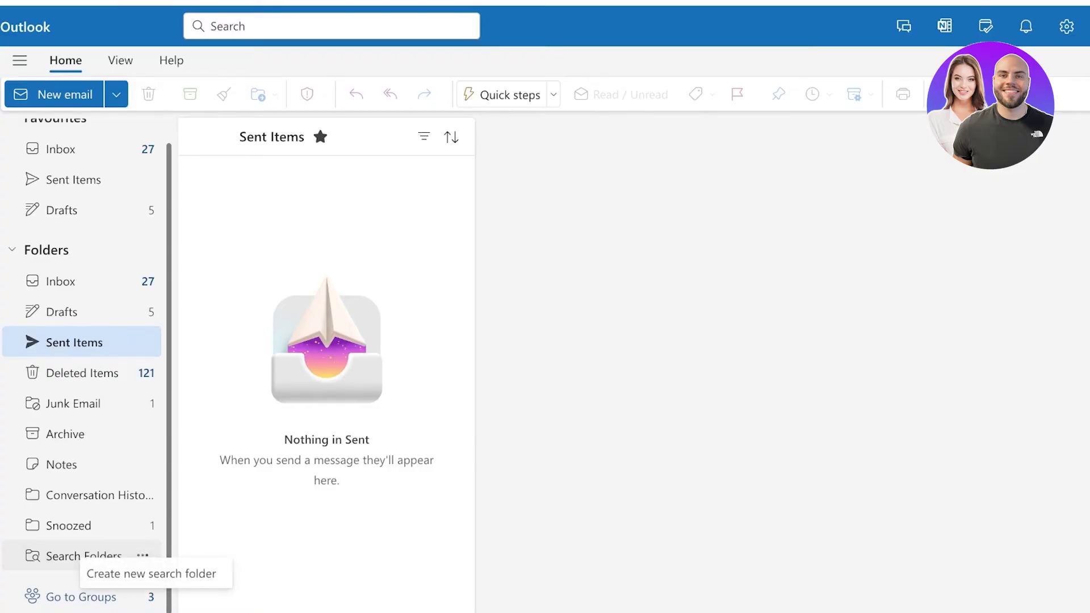
left_click(143, 556)
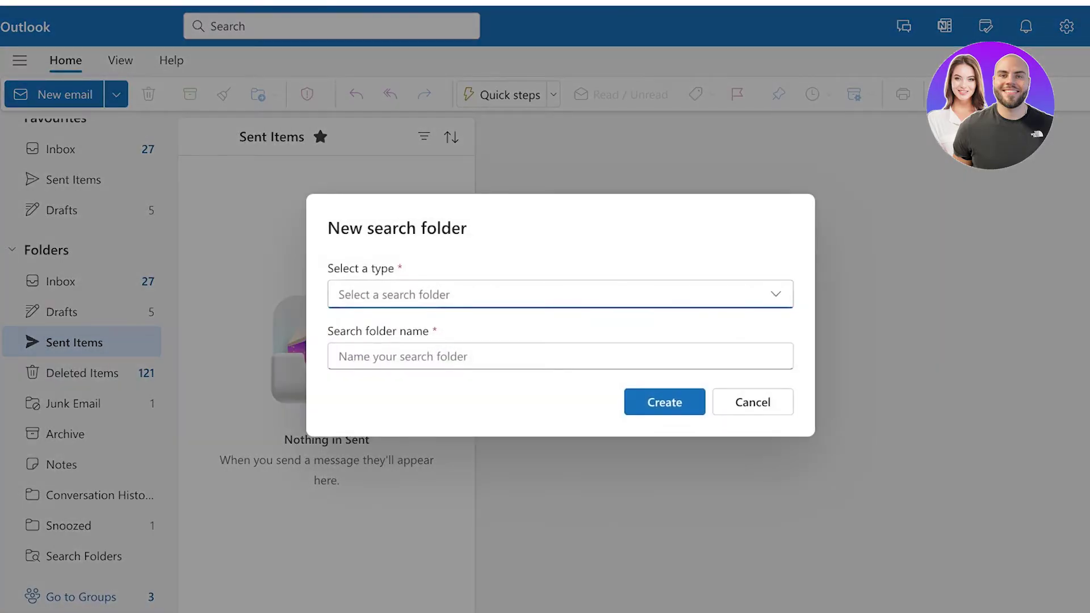
left_click(561, 294)
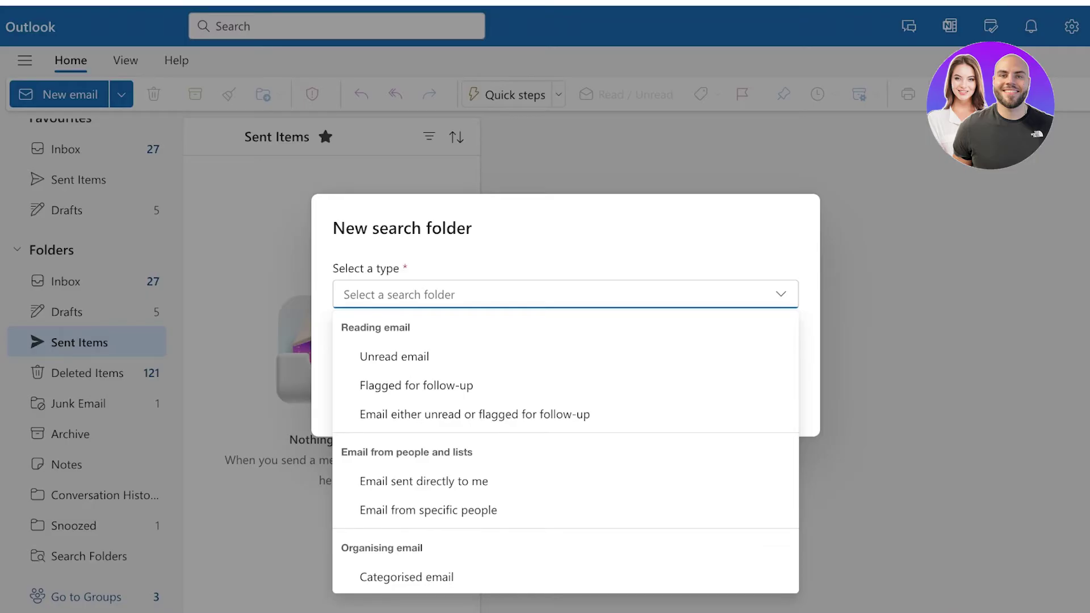
key("Down")
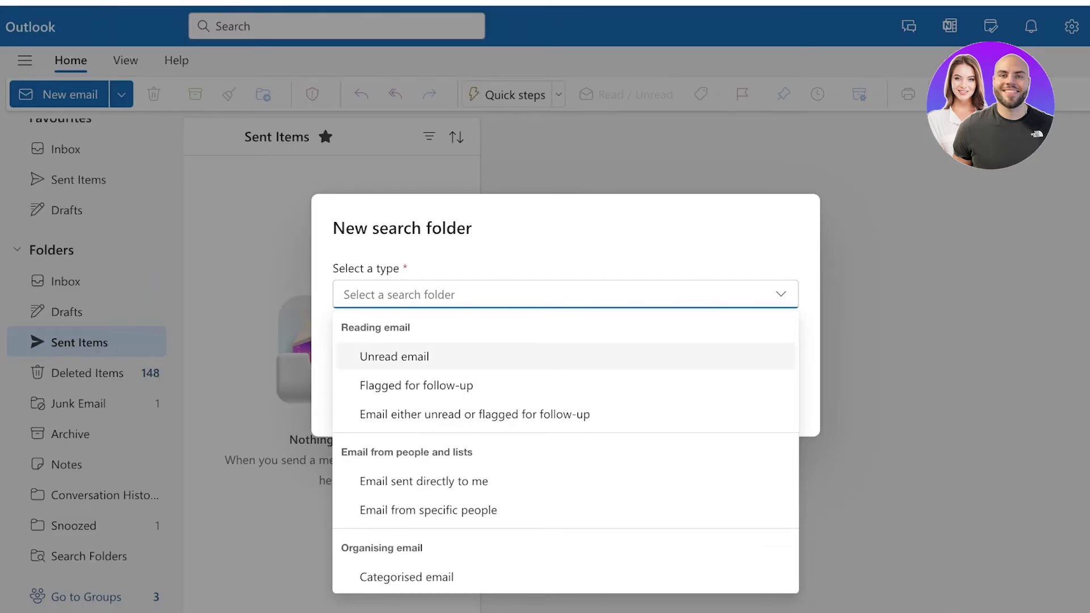
key("Down")
key("Up")
key("Return")
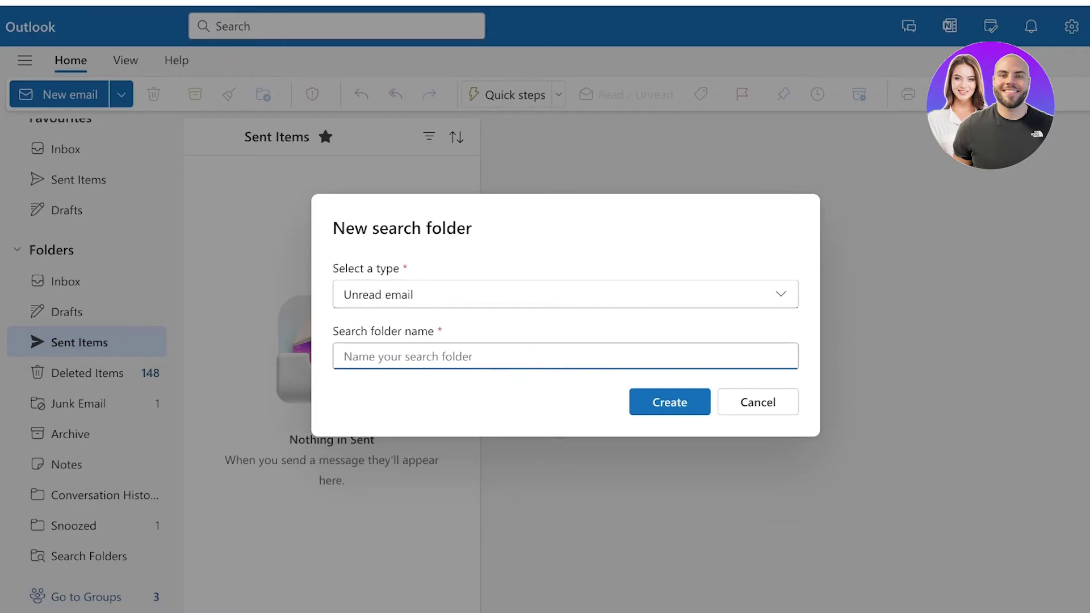
type("Un")
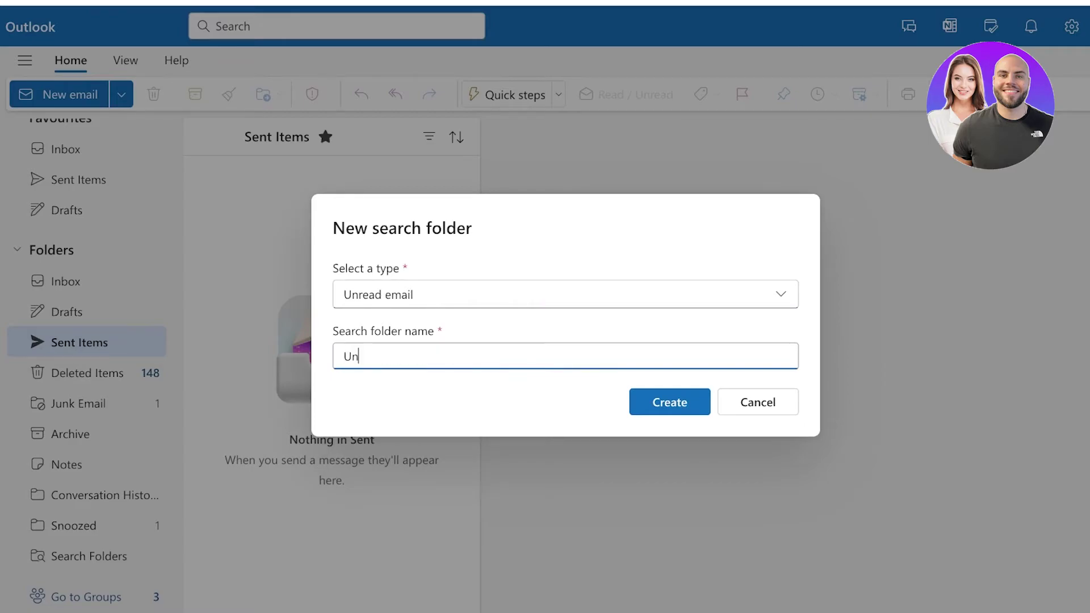
type("read M")
key("BackSpace")
type("Mail")
key("Return")
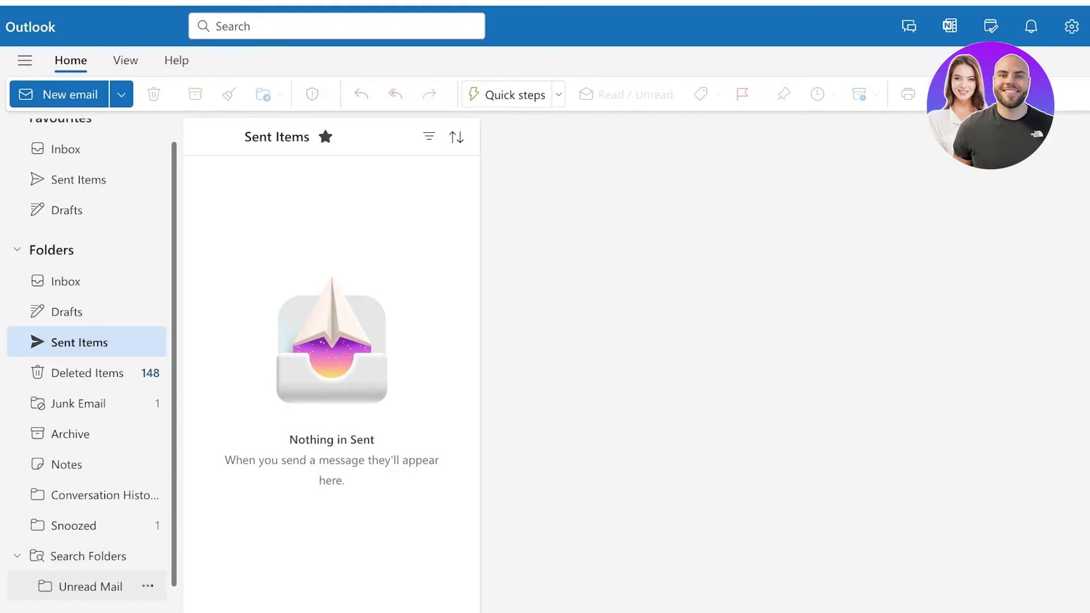
View the contents of the Unread Mail search folder, the Junk Email folder and the Archive folder
left_click(91, 586)
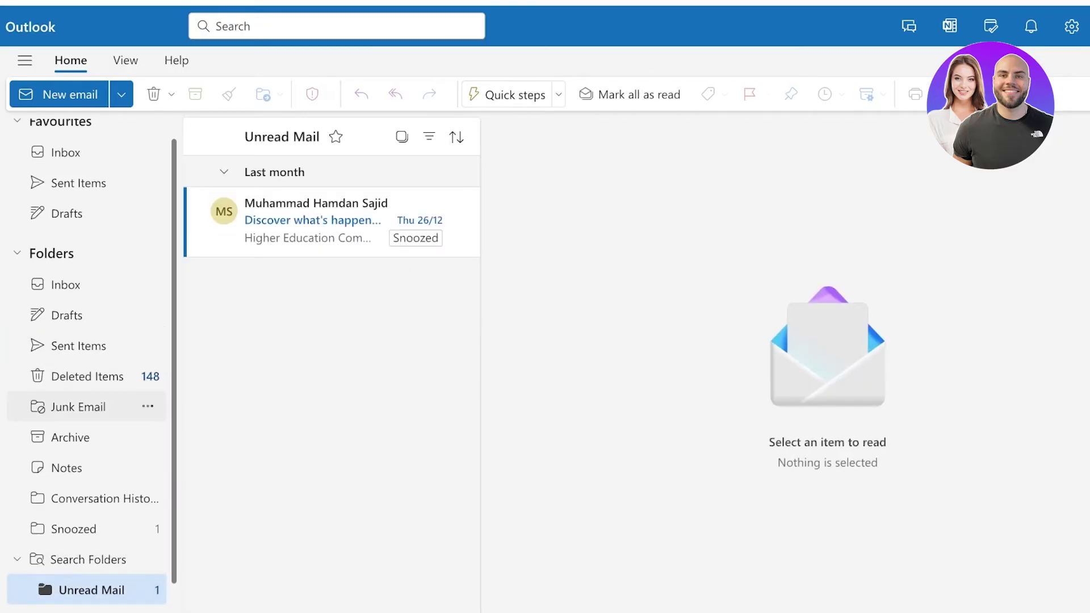
scroll(85, 369, "down", 1)
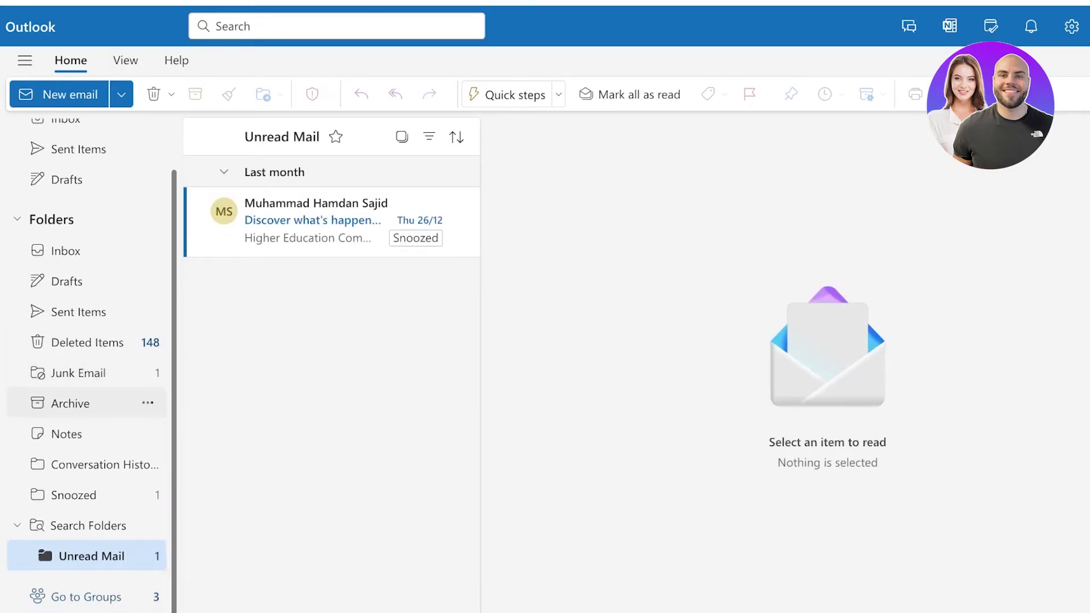
left_click(79, 372)
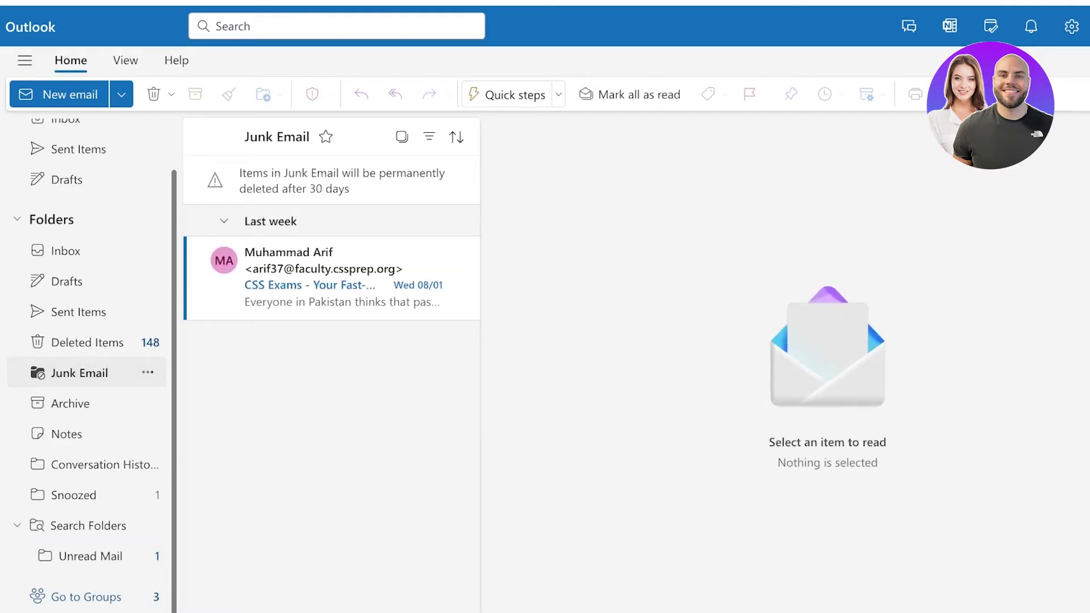
left_click(70, 403)
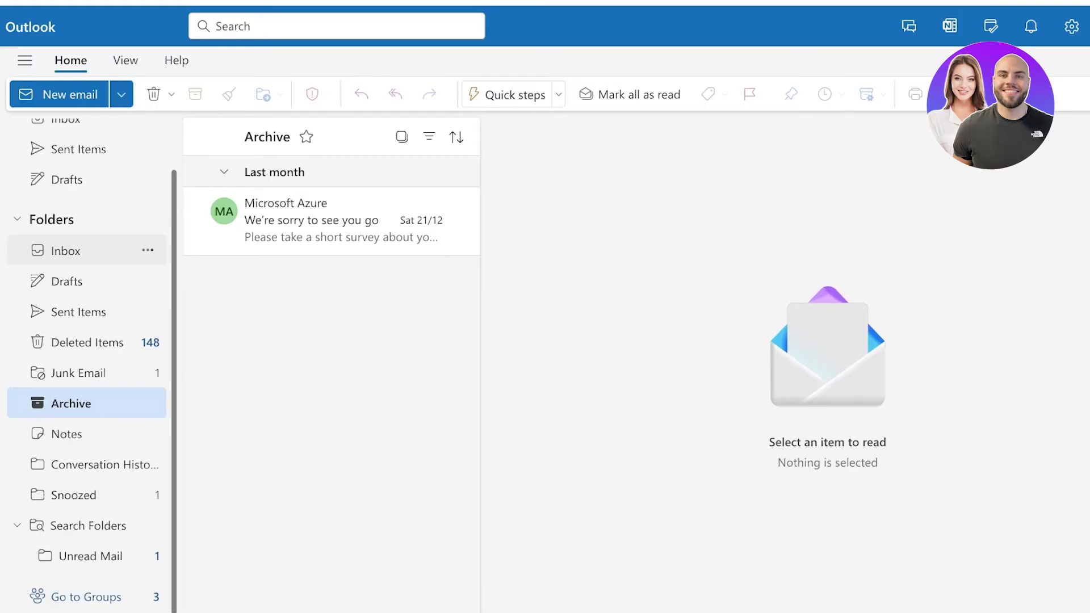
Switch to the calendar and select Saturday 4 January 2025 in the month view
left_click(10, 104)
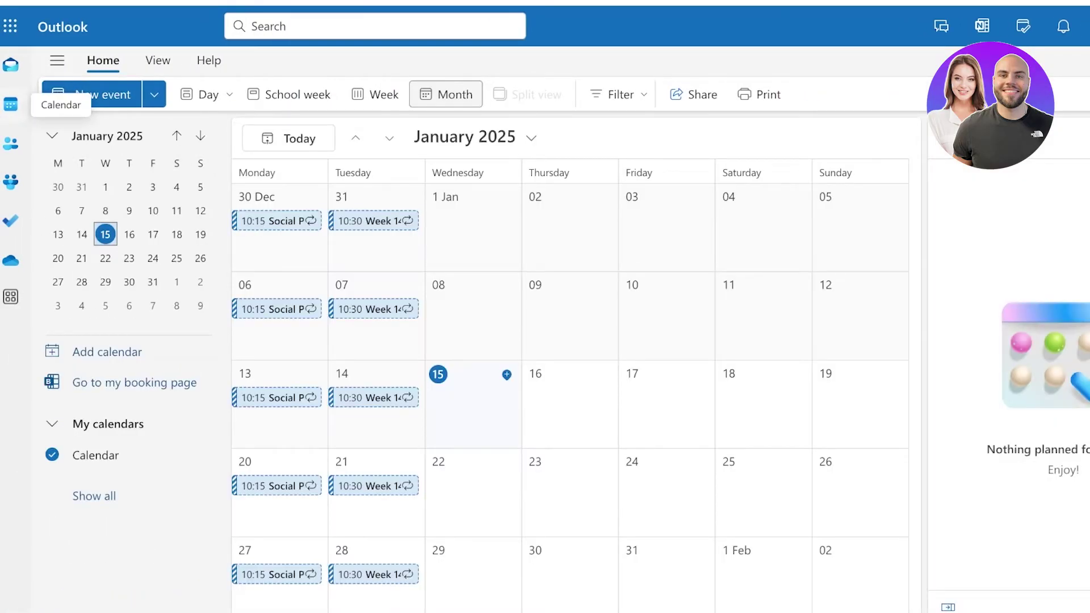
left_click(763, 234)
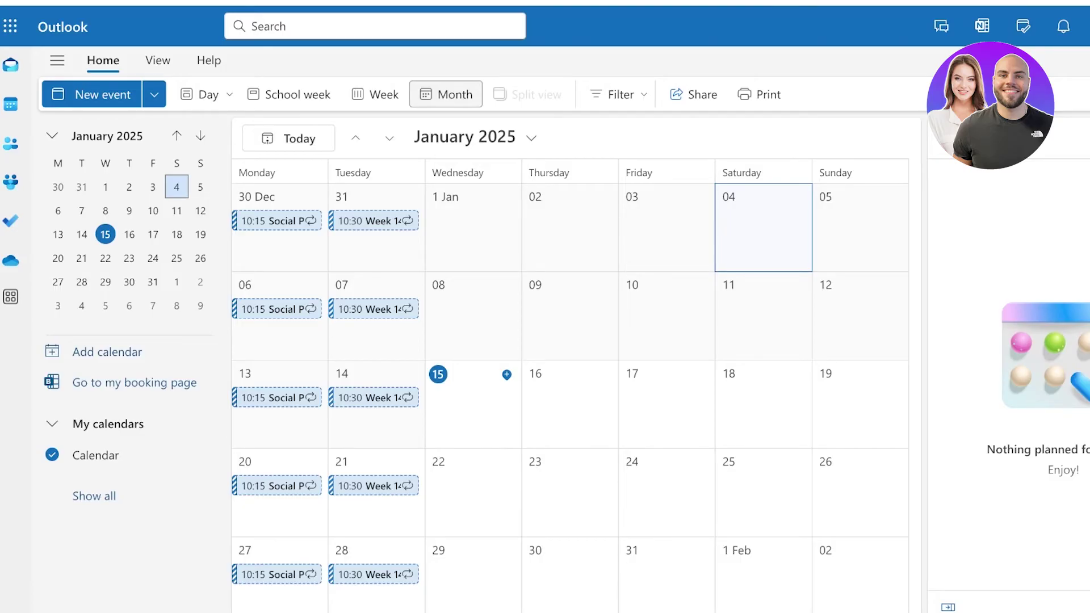
Decline all events in the Social Psychology series from 30 December without emailing the organiser
left_click(277, 220)
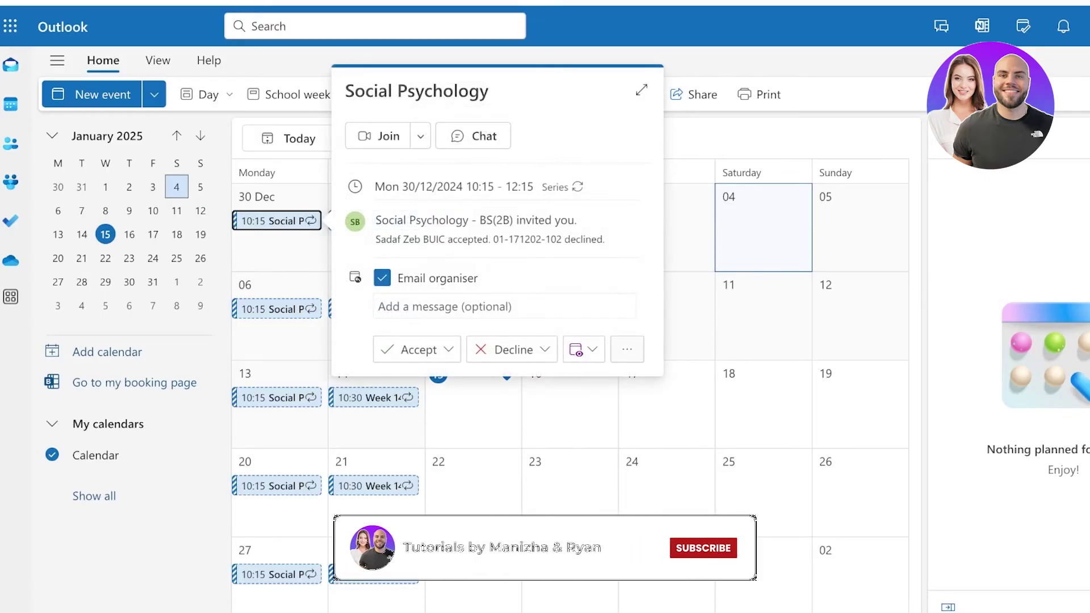
left_click(626, 349)
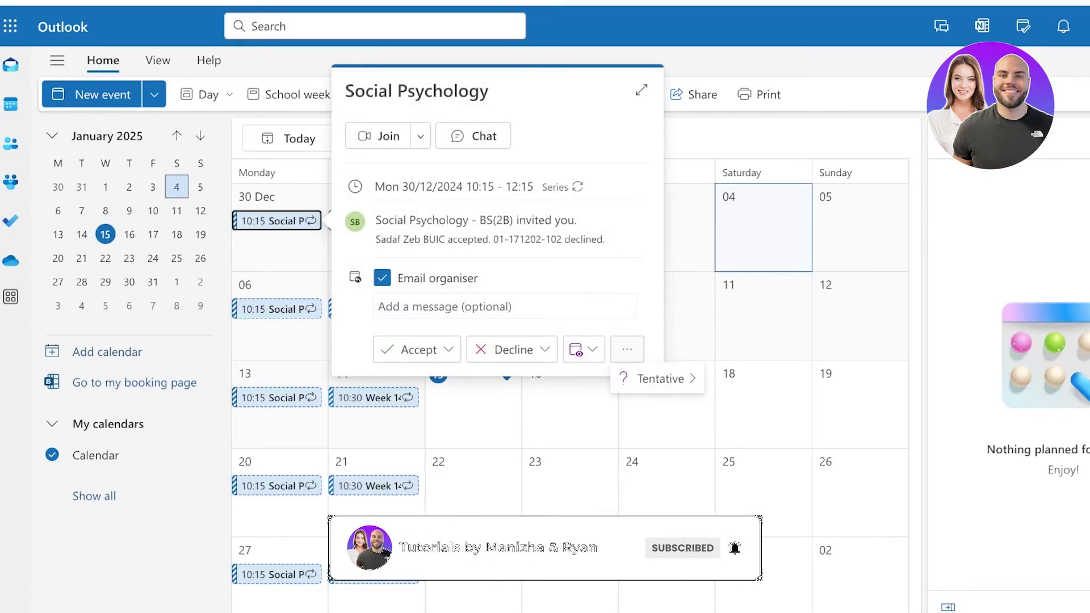
left_click(382, 277)
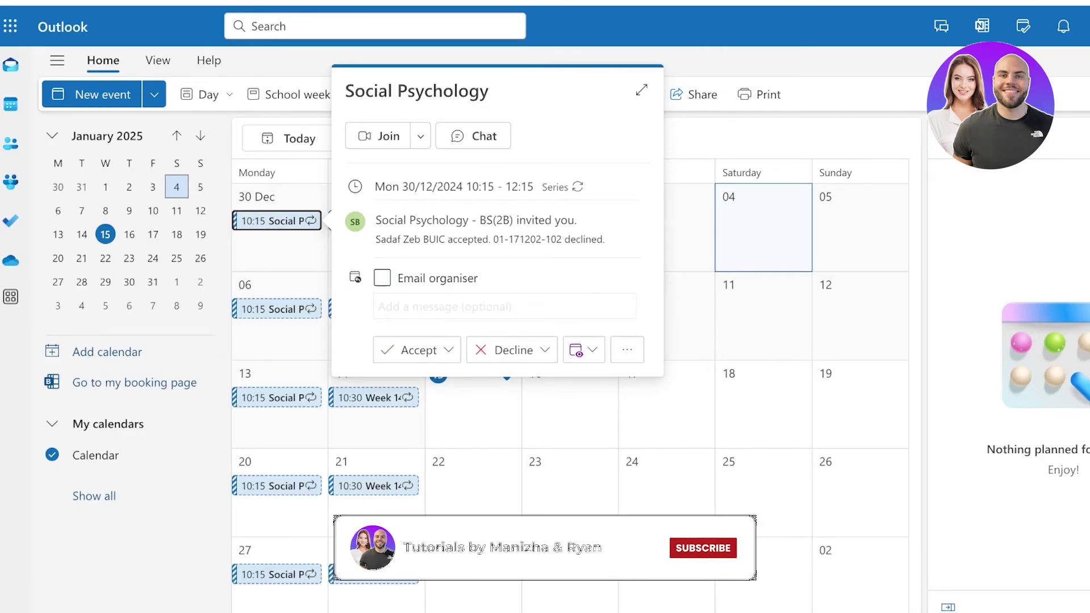
left_click(505, 349)
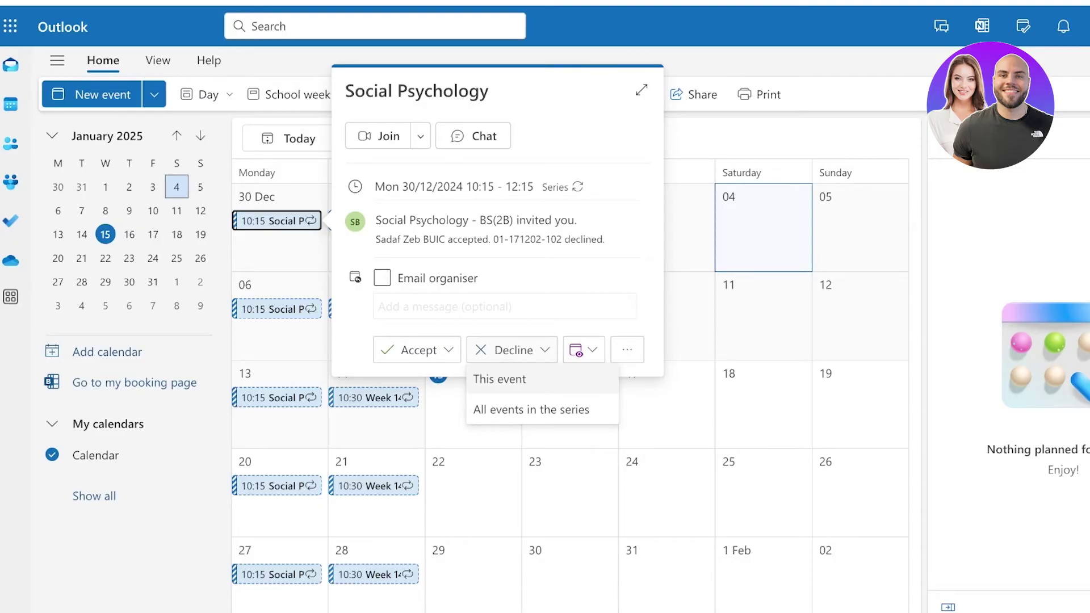
left_click(531, 409)
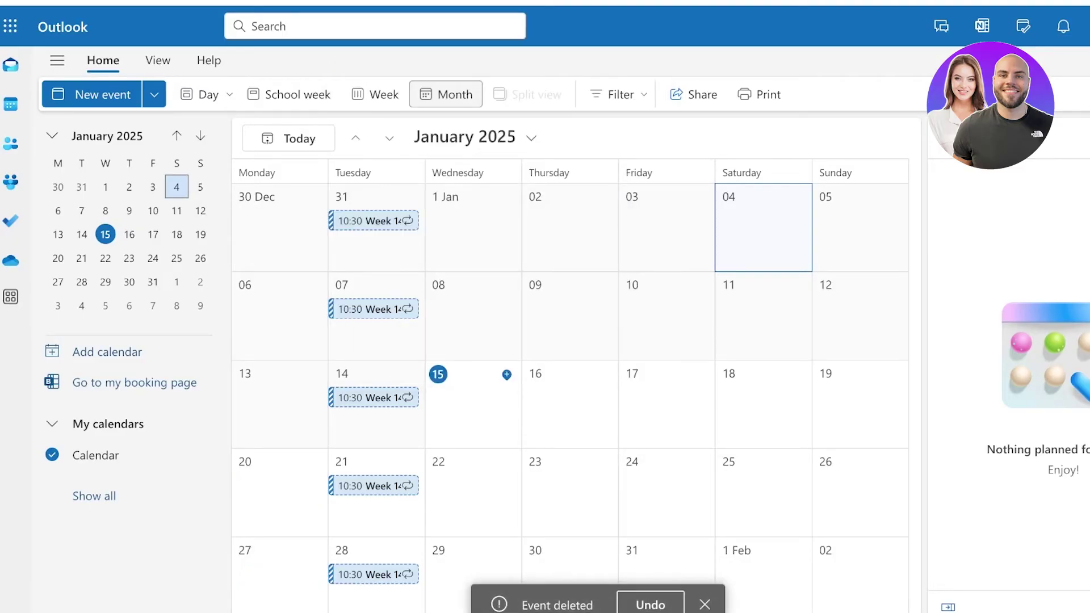
Decline all events in the Week 14 series from 31 December, keeping the email to the organiser enabled
left_click(372, 220)
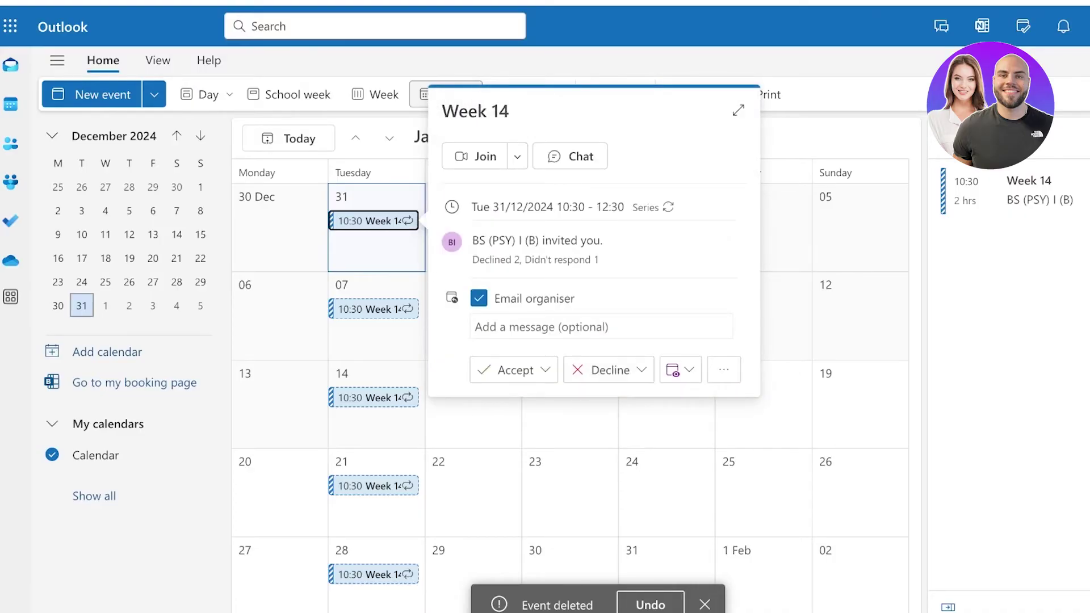
left_click(610, 369)
left_click(627, 428)
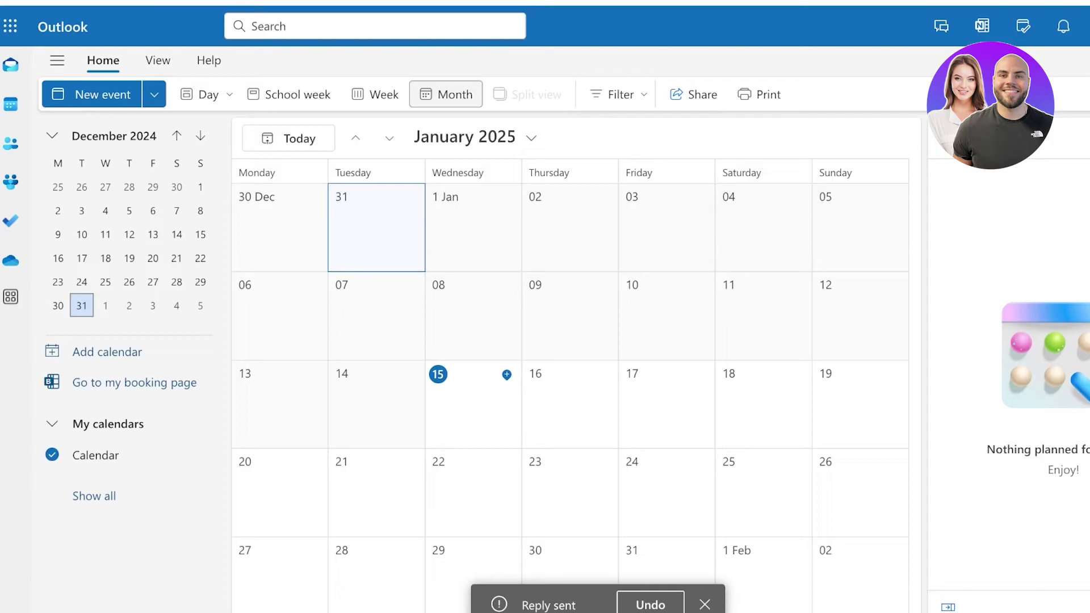
View the office days prompt on Wednesday 15 January and the new event form for Thursday 16 January without saving anything
left_click(473, 408)
left_click(506, 374)
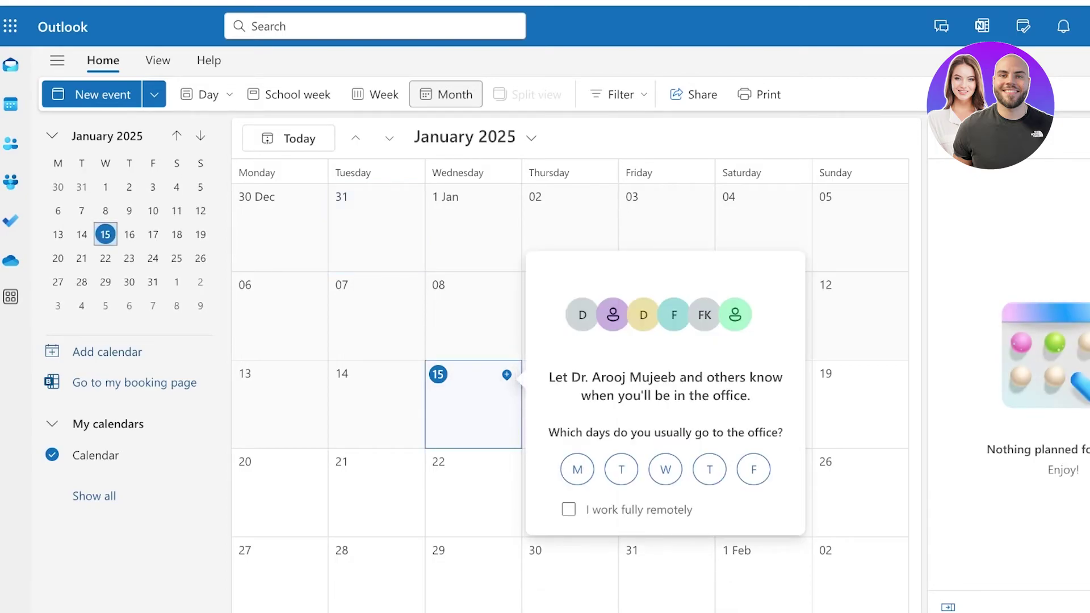
left_click(474, 492)
double_click(569, 404)
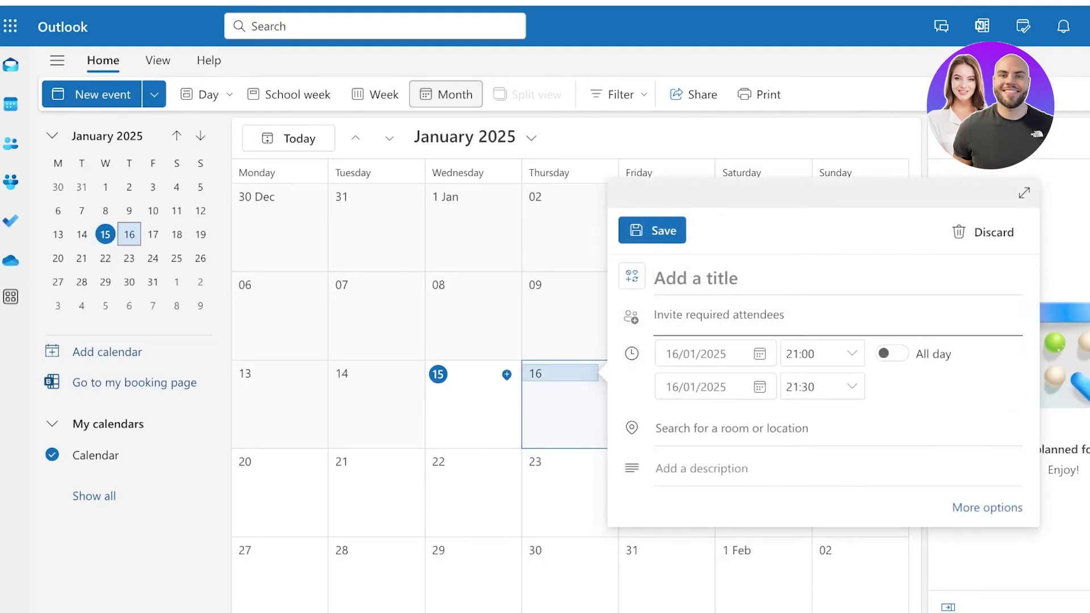
left_click(506, 374)
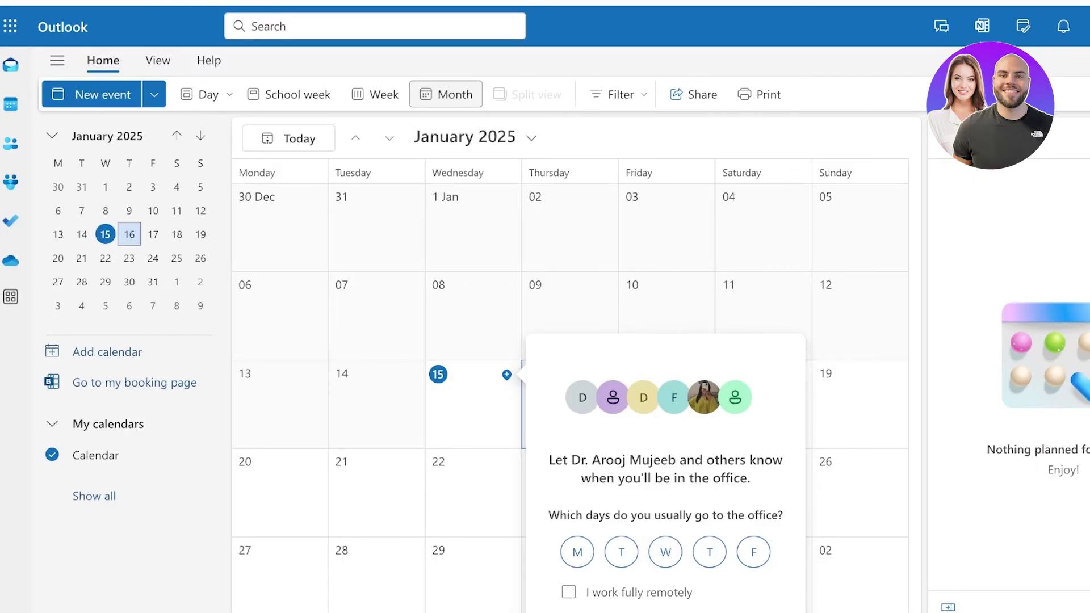
left_click(482, 417)
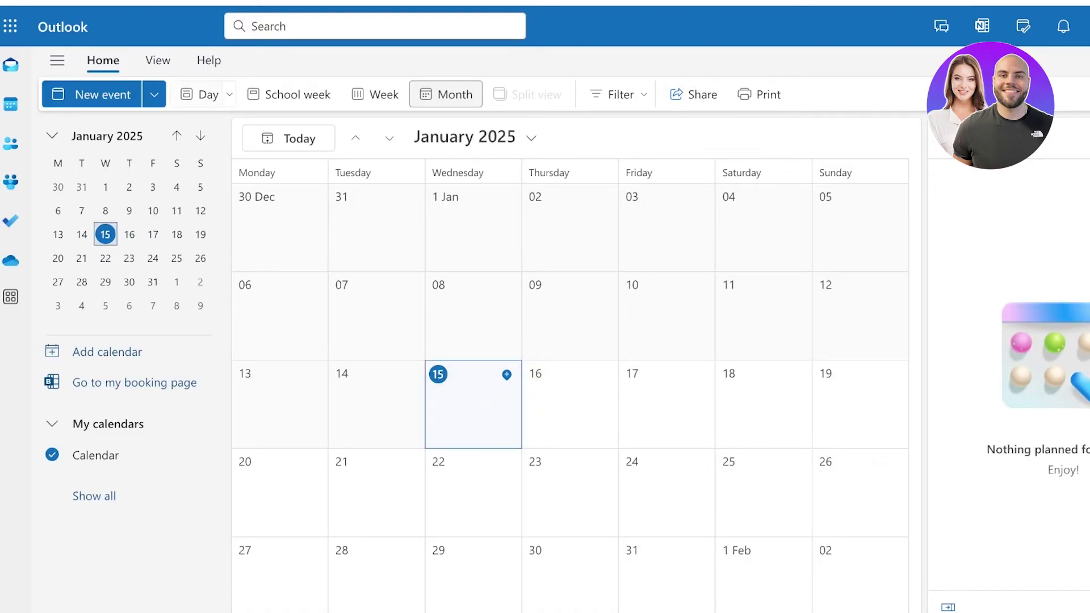
Show the calendar in day, school week and week views, and return to the month view
left_click(204, 95)
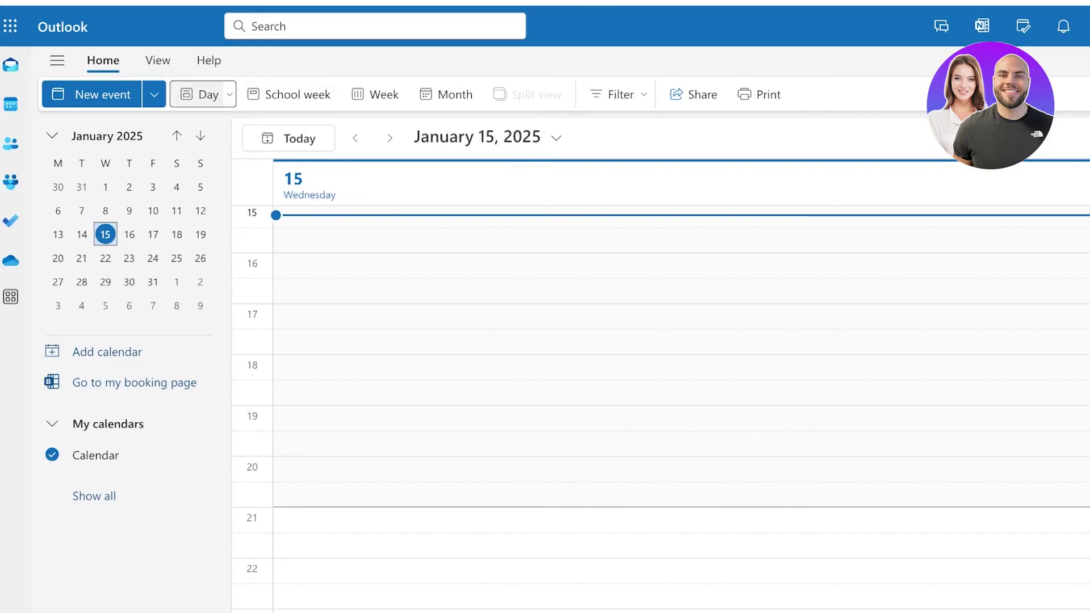
left_click(289, 94)
left_click(375, 94)
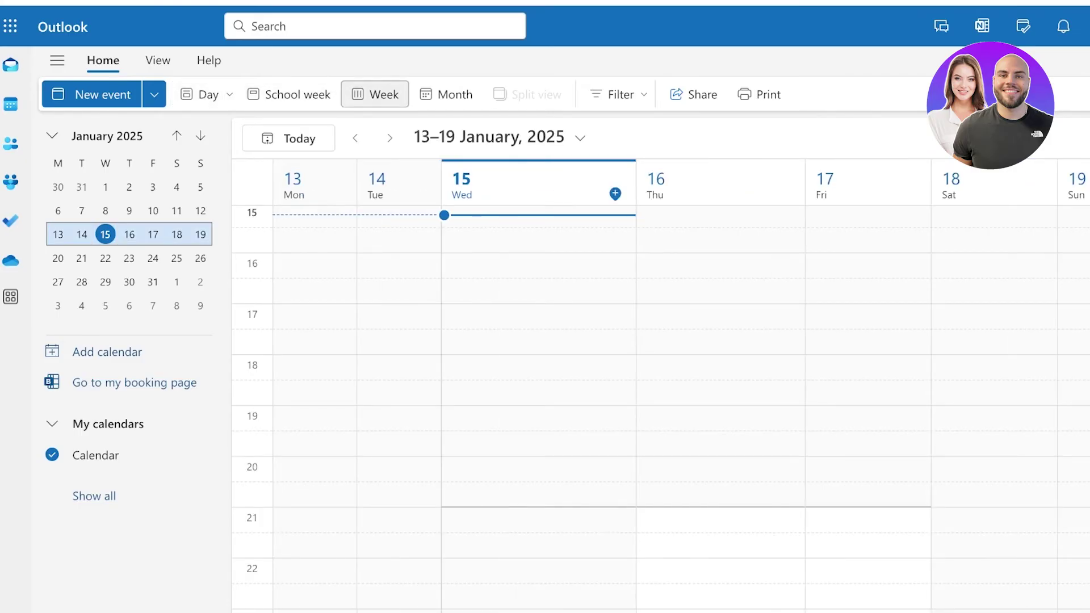
left_click(446, 94)
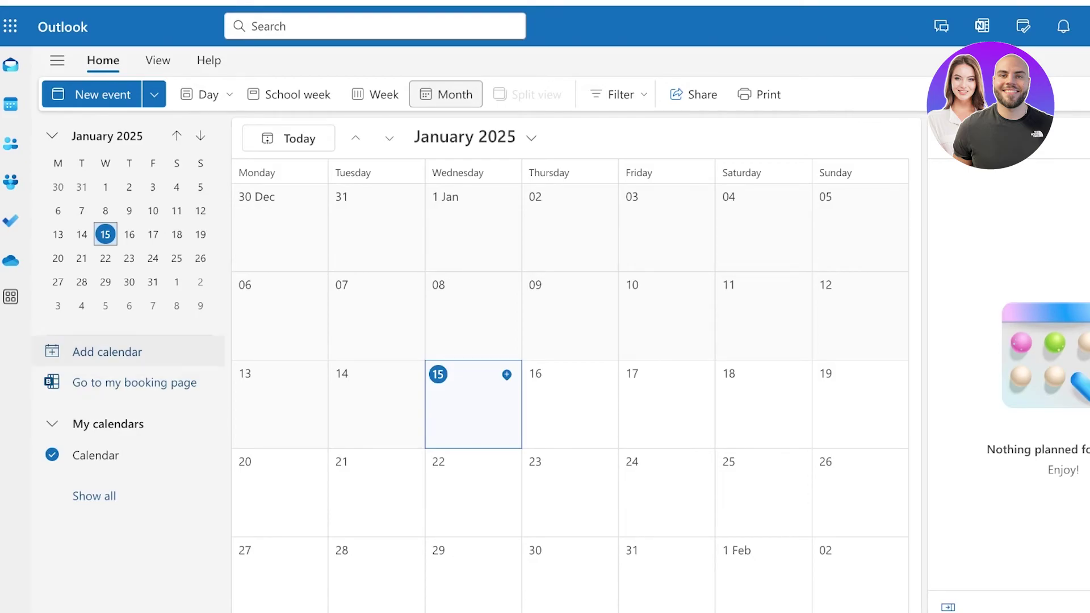
Look over the options for adding a calendar and close them without adding one
left_click(106, 352)
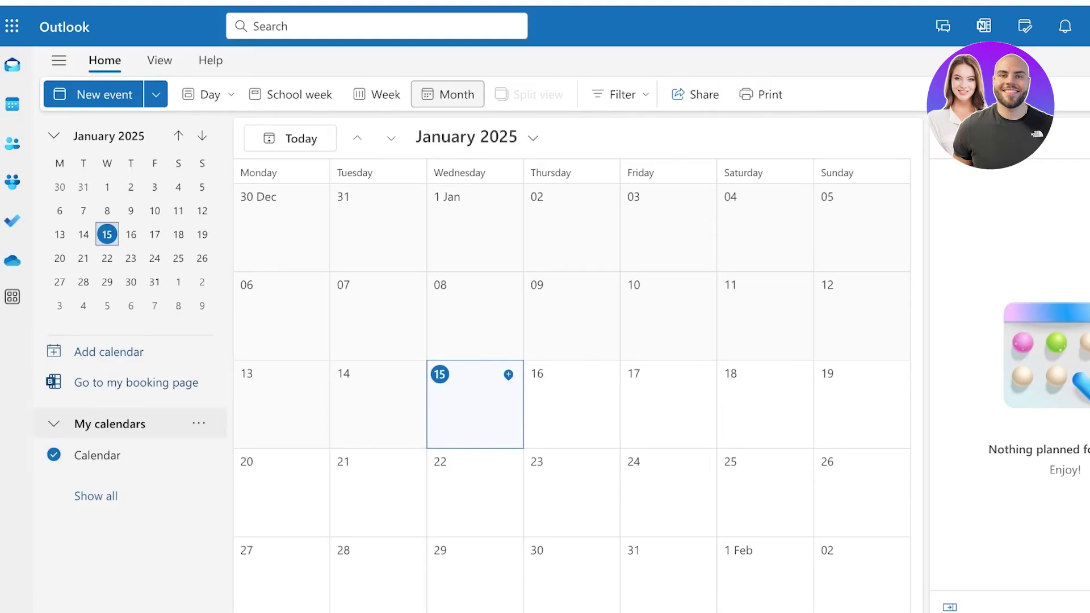
left_click(108, 351)
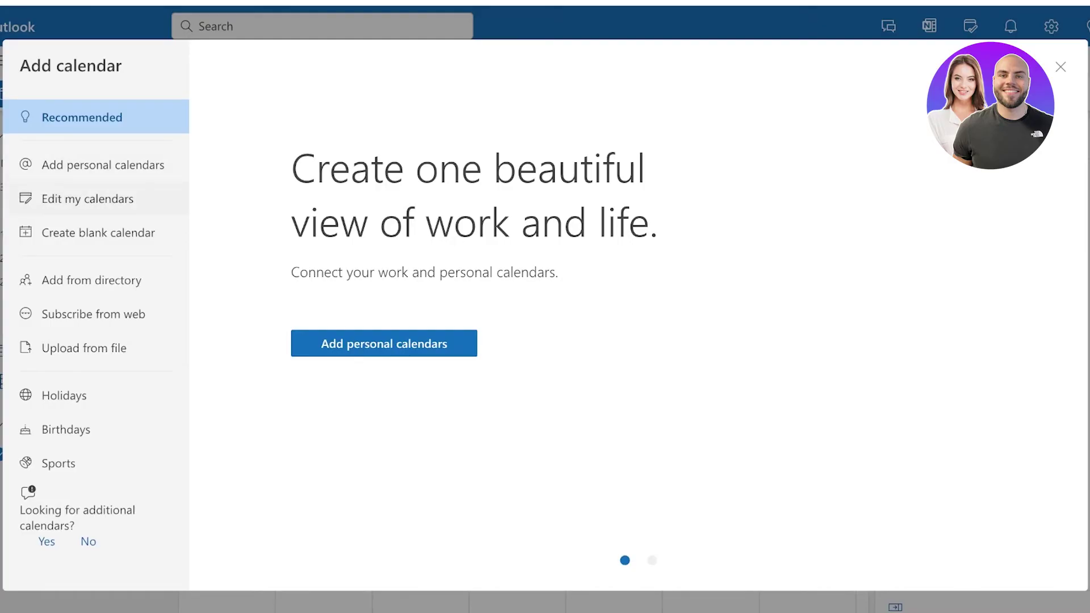
left_click(1060, 67)
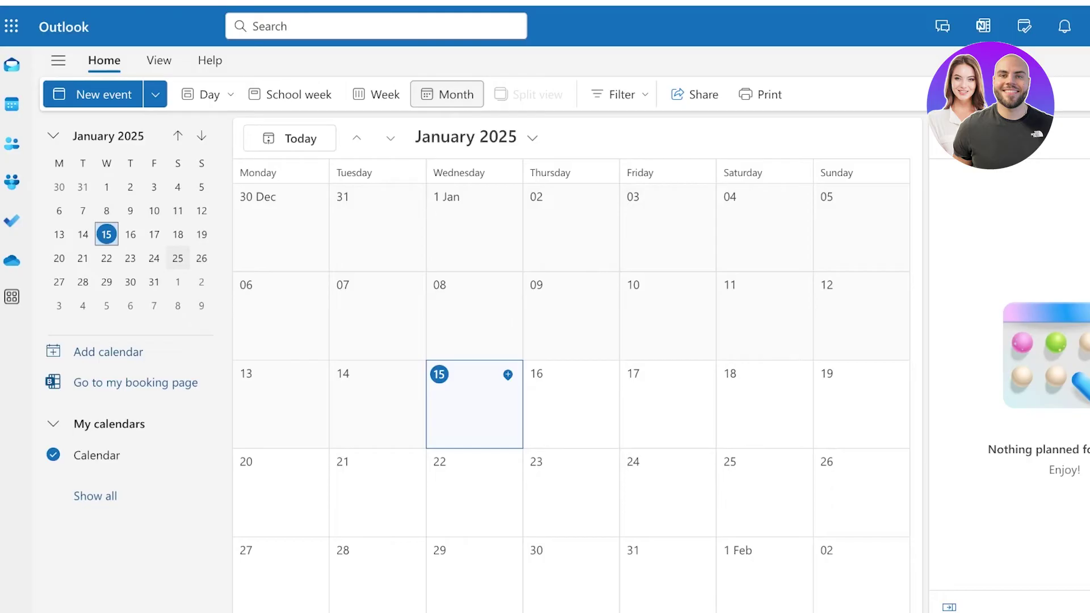
Open the contacts page and review the fields of a blank new contact form, closing it without saving
left_click(11, 143)
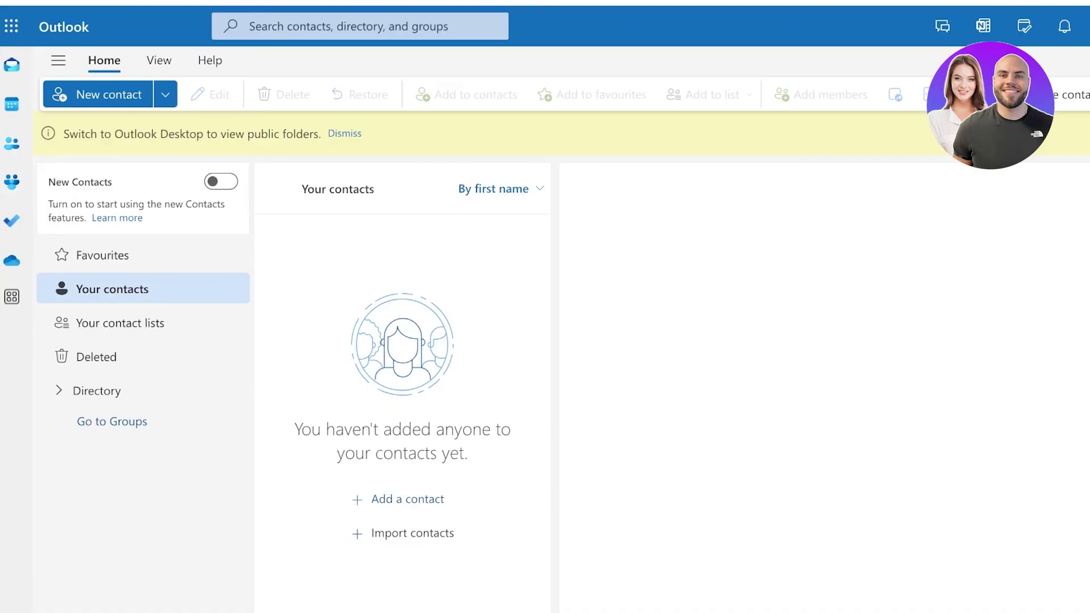
left_click(407, 500)
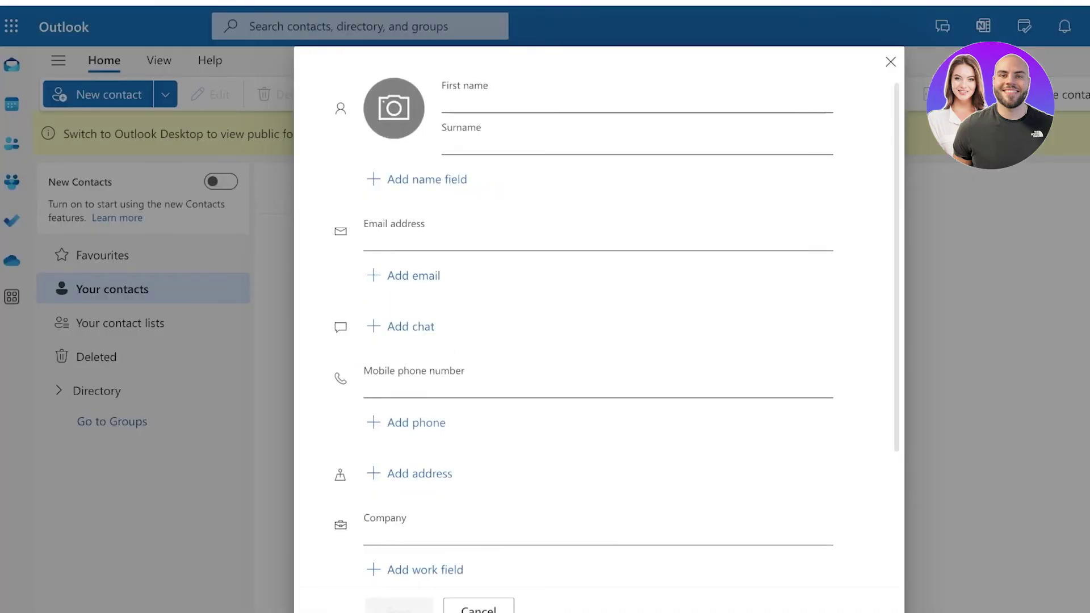
scroll(597, 327, "down", 1)
left_click(890, 61)
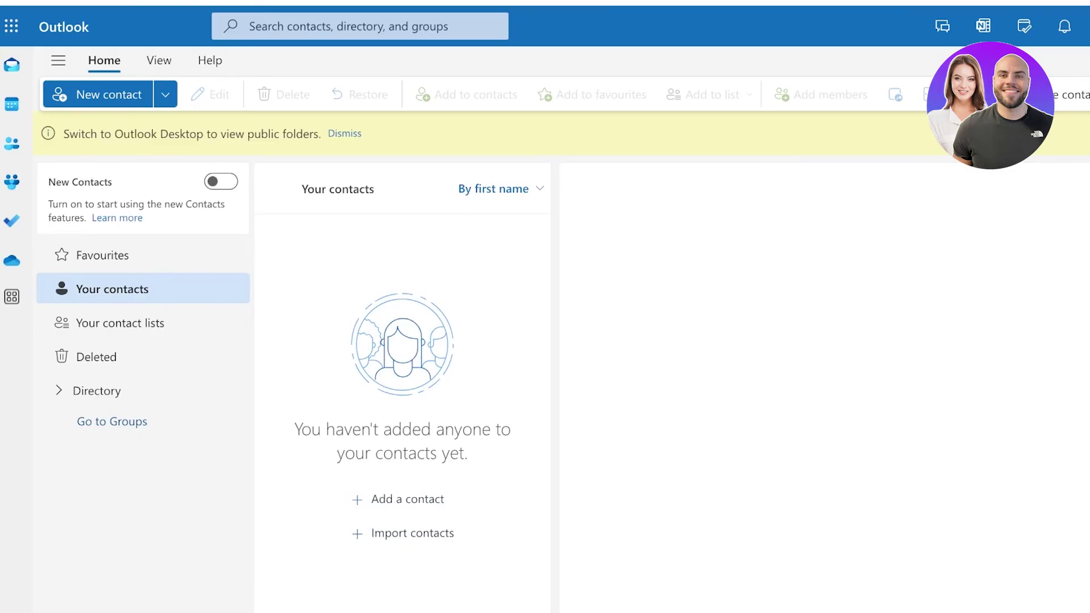
Look through the Groups, To Do and OneDrive sections and the list of additional apps
left_click(11, 181)
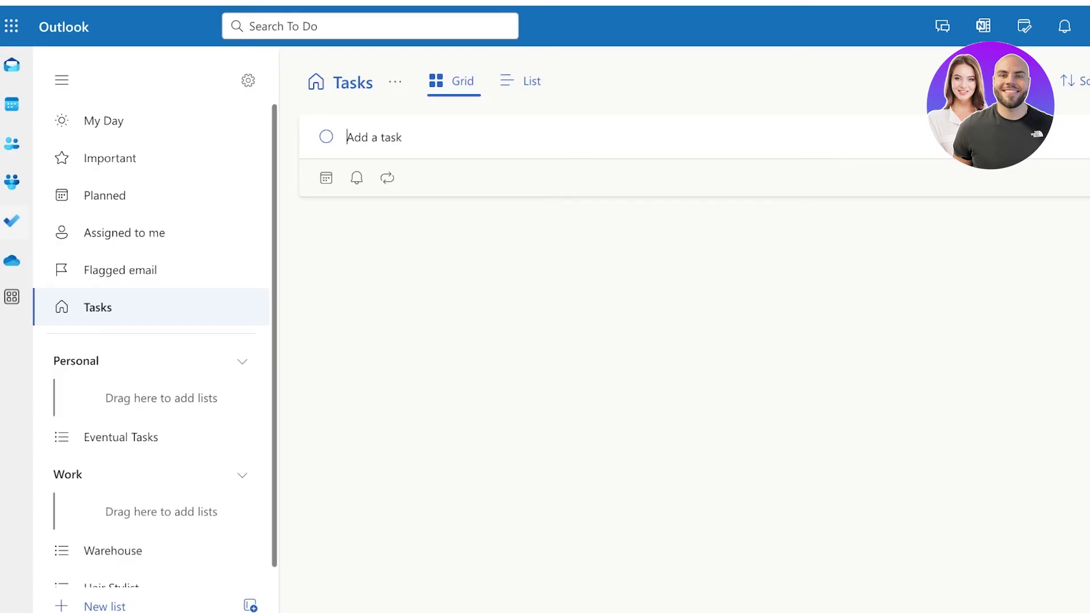
scroll(151, 381, "down", 1)
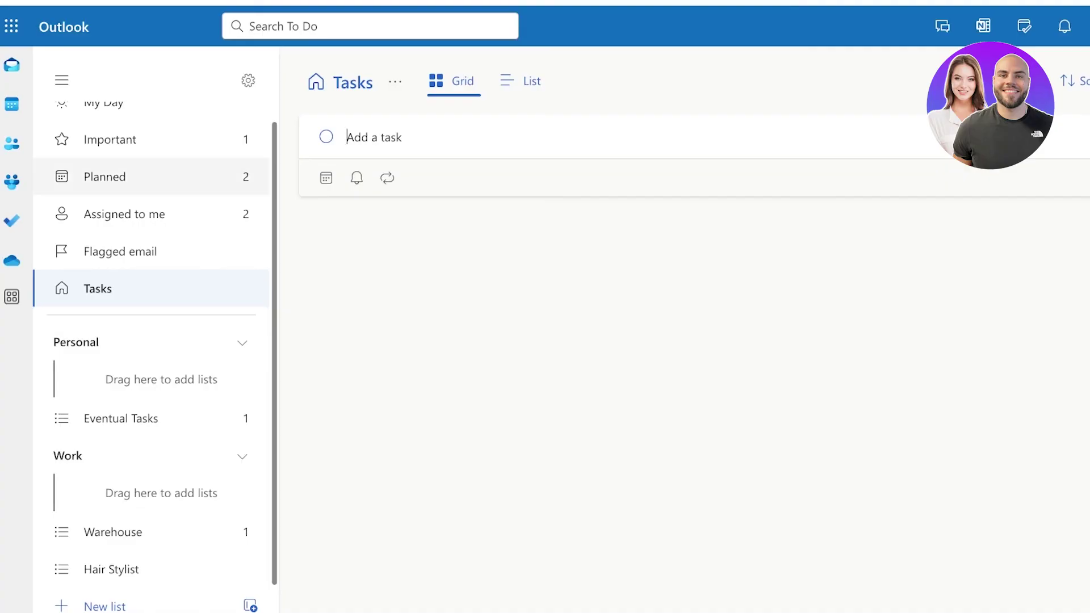
left_click(11, 260)
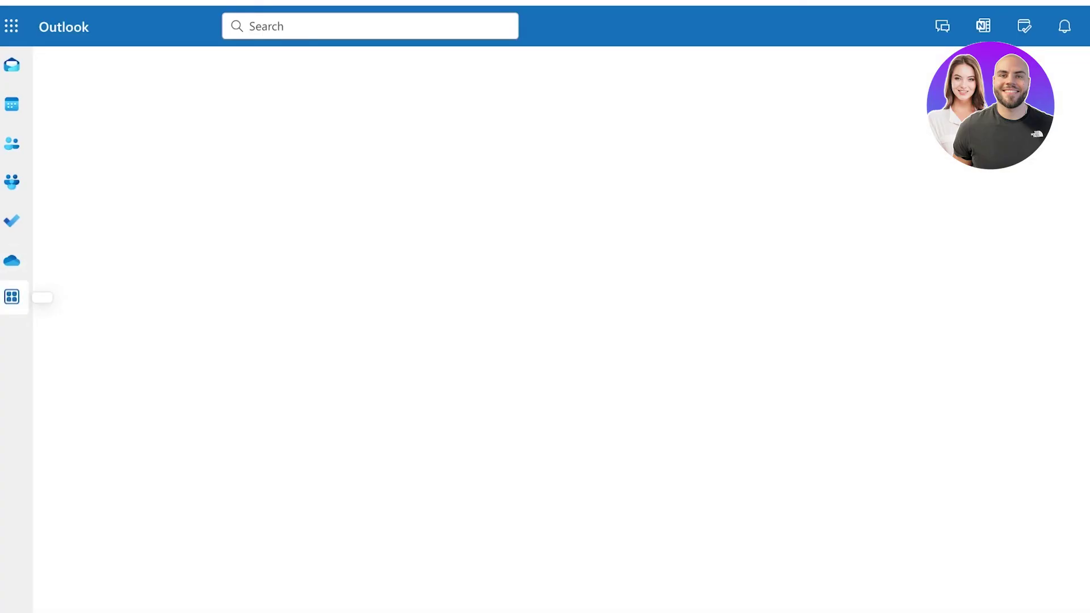
left_click(12, 297)
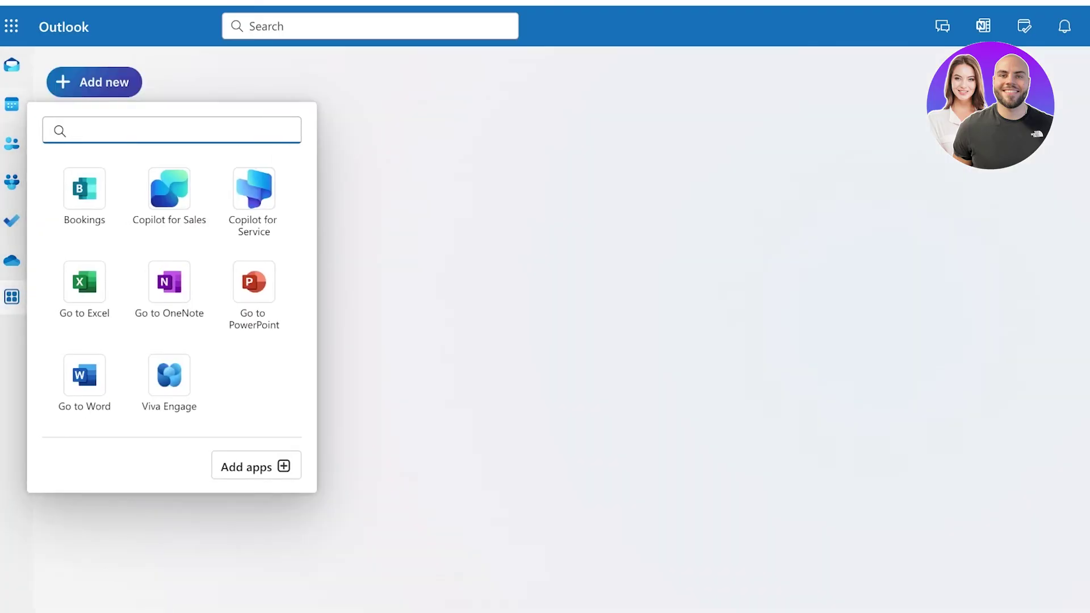
Return to mail and restore all recoverable items deleted from the Deleted Items folder
left_click(12, 66)
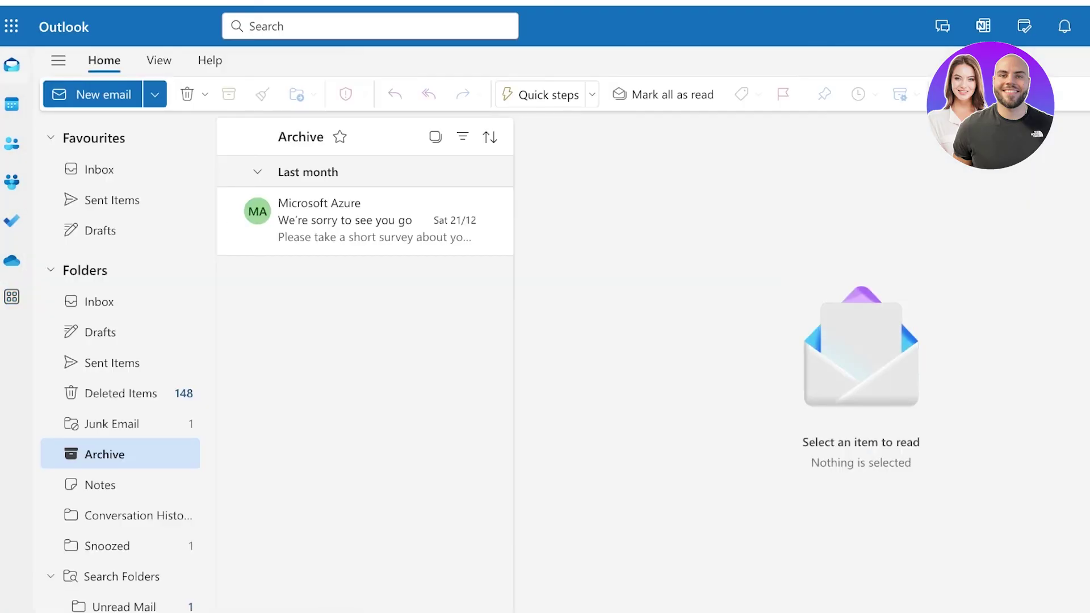
left_click(99, 169)
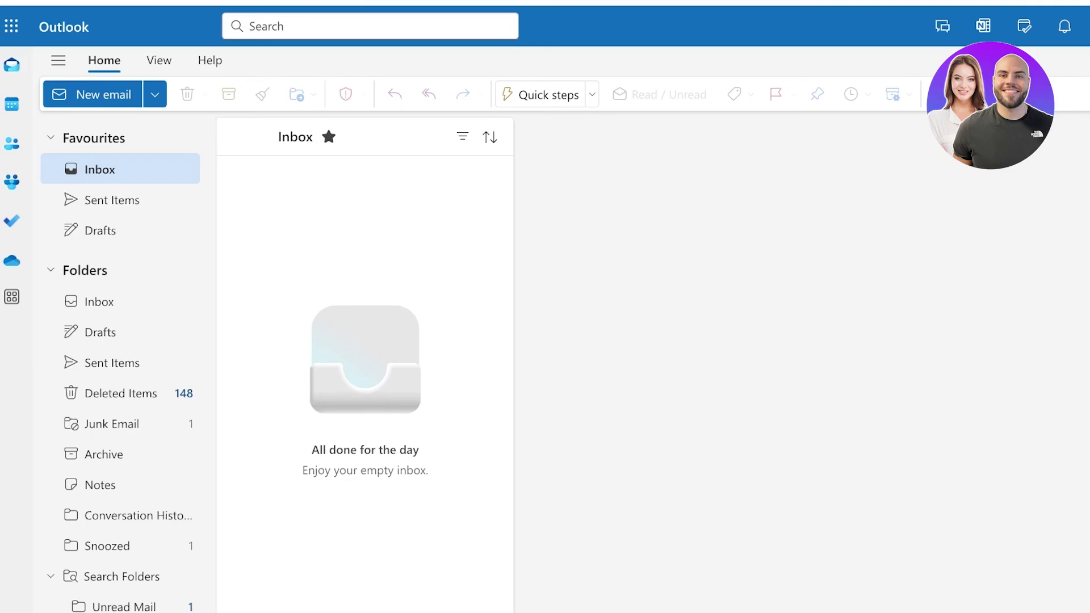
left_click(121, 393)
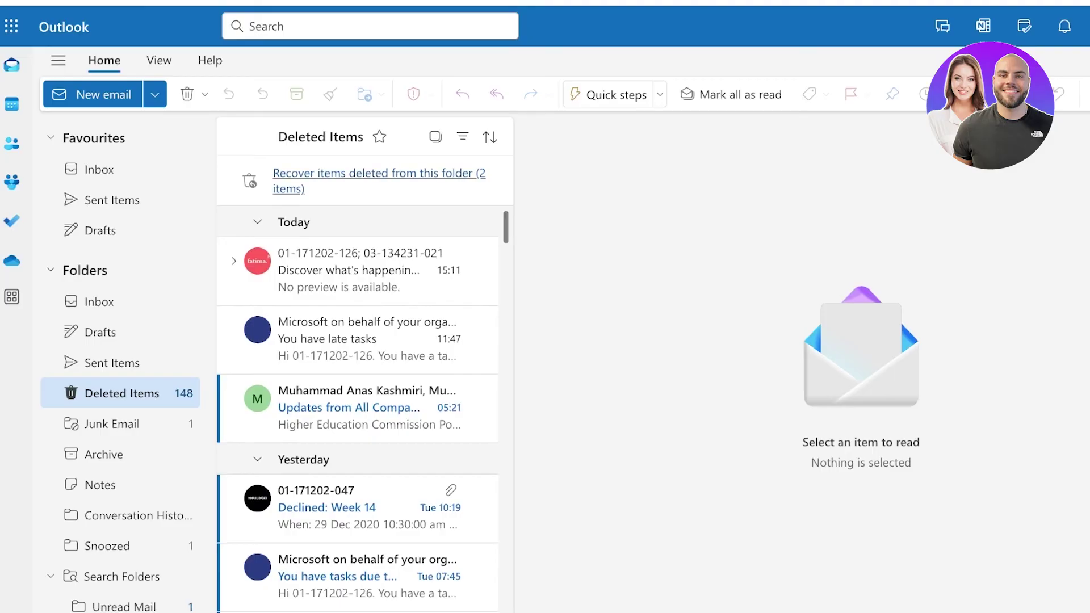
left_click(341, 173)
left_click(284, 136)
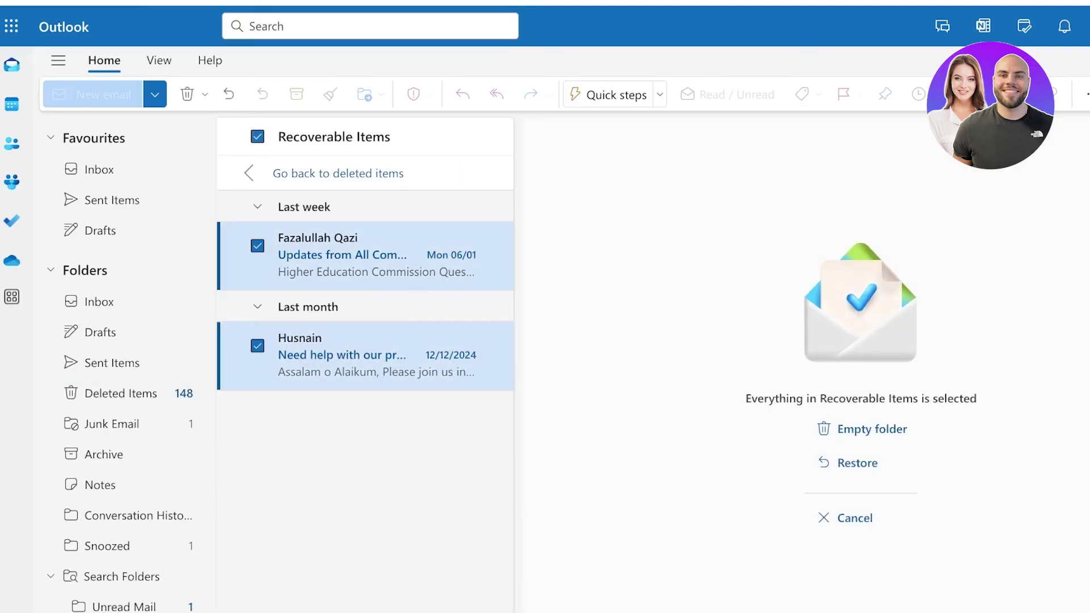
left_click(857, 463)
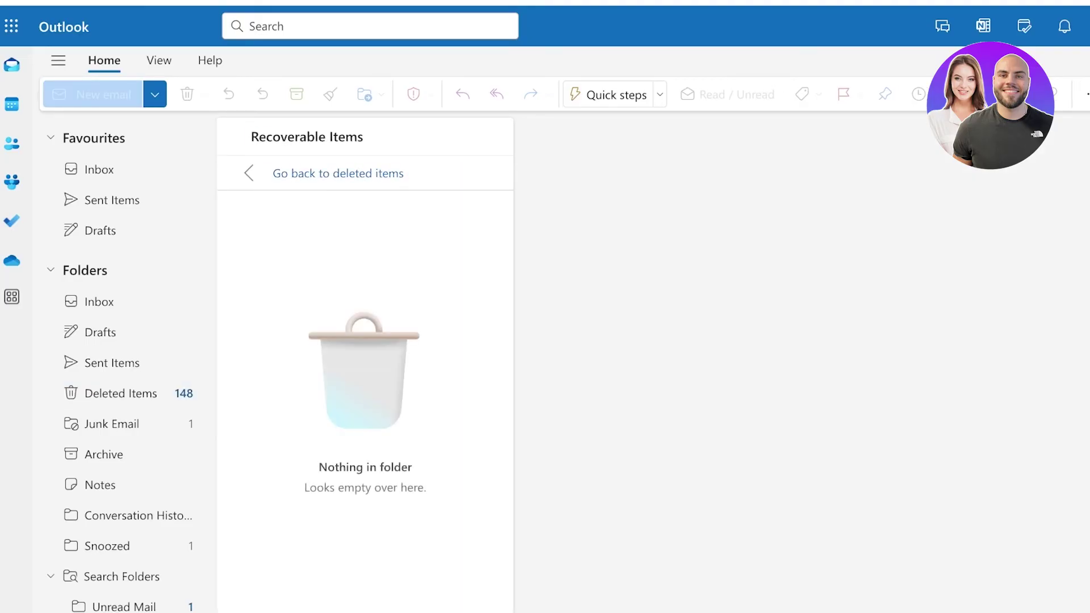
Select everything in the Deleted Items folder and restore all messages
left_click(121, 392)
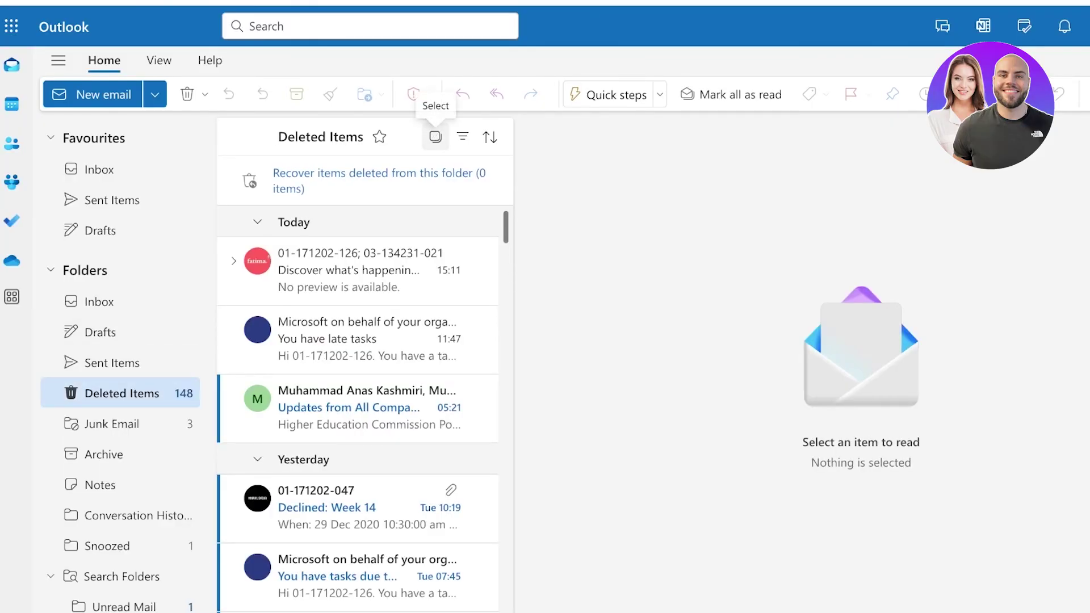
left_click(257, 136)
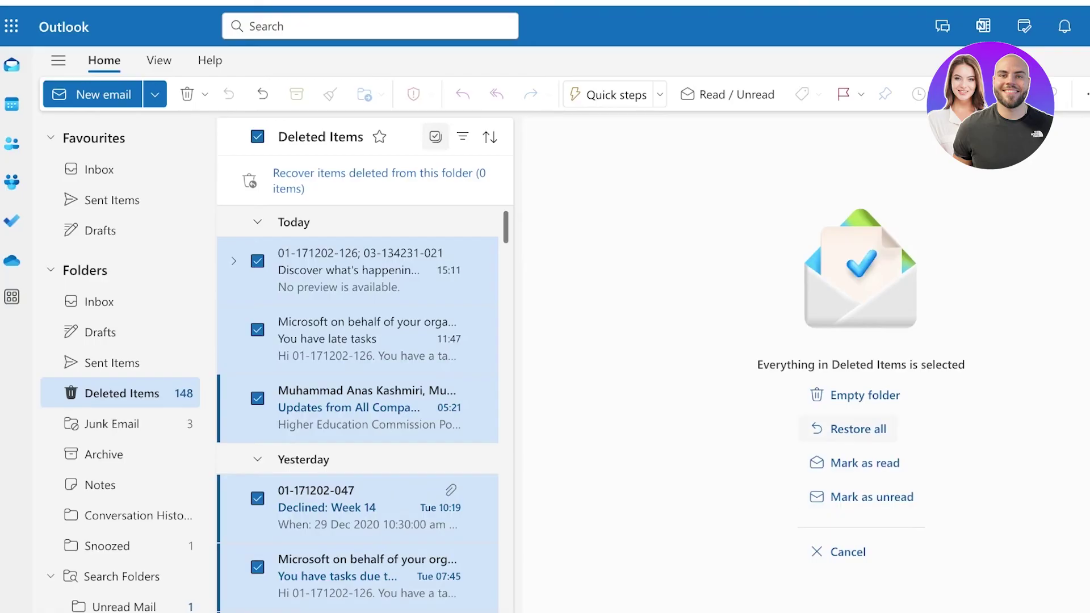
left_click(858, 429)
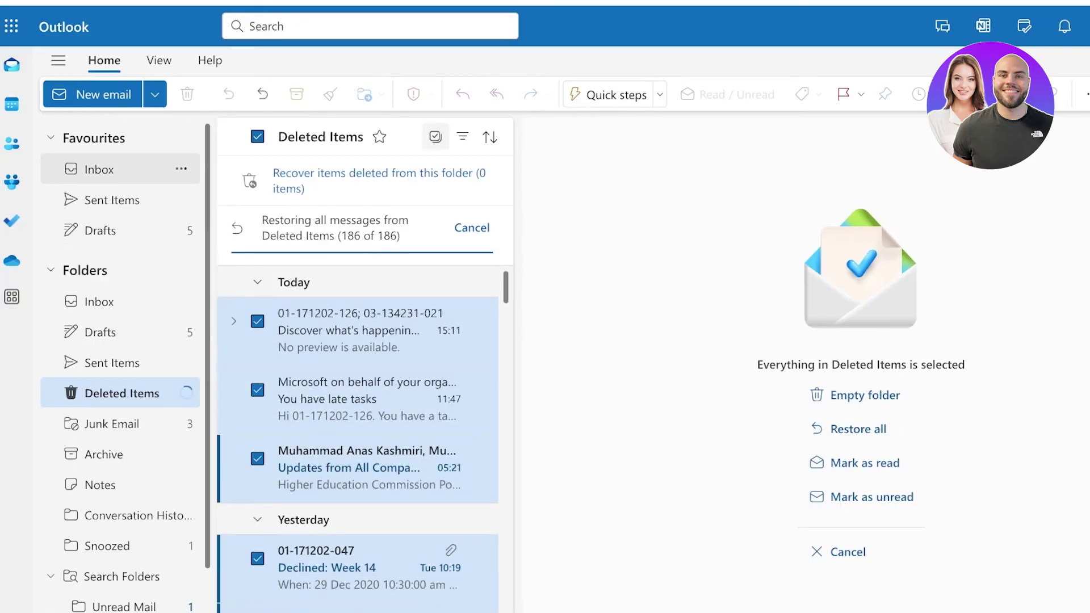
Check the restored messages in the Inbox, reading "You have late tasks" and the latest "Updates from All Company" email
left_click(114, 169)
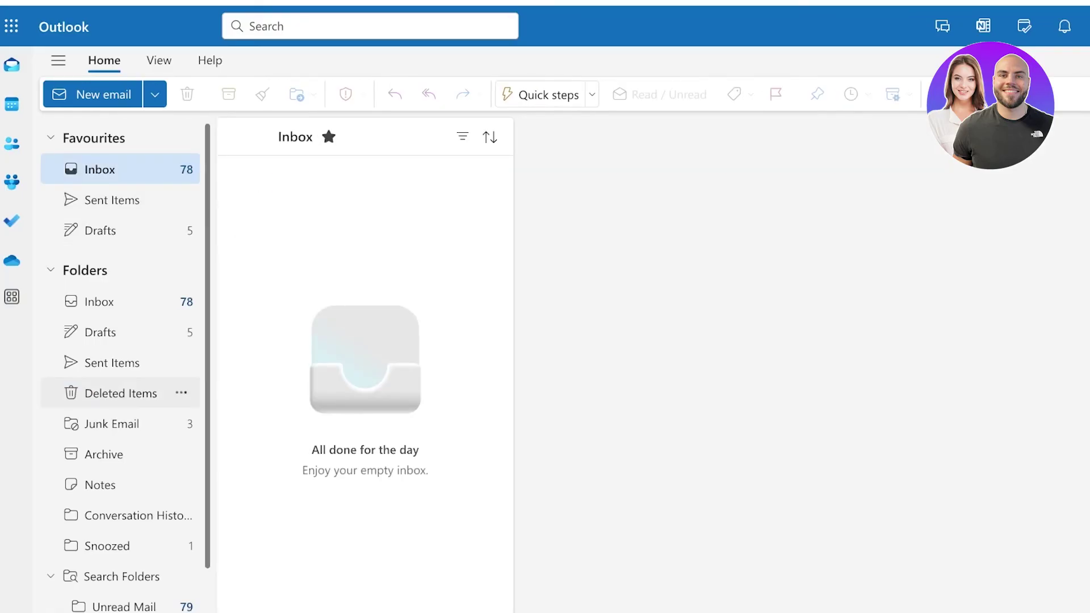
left_click(114, 301)
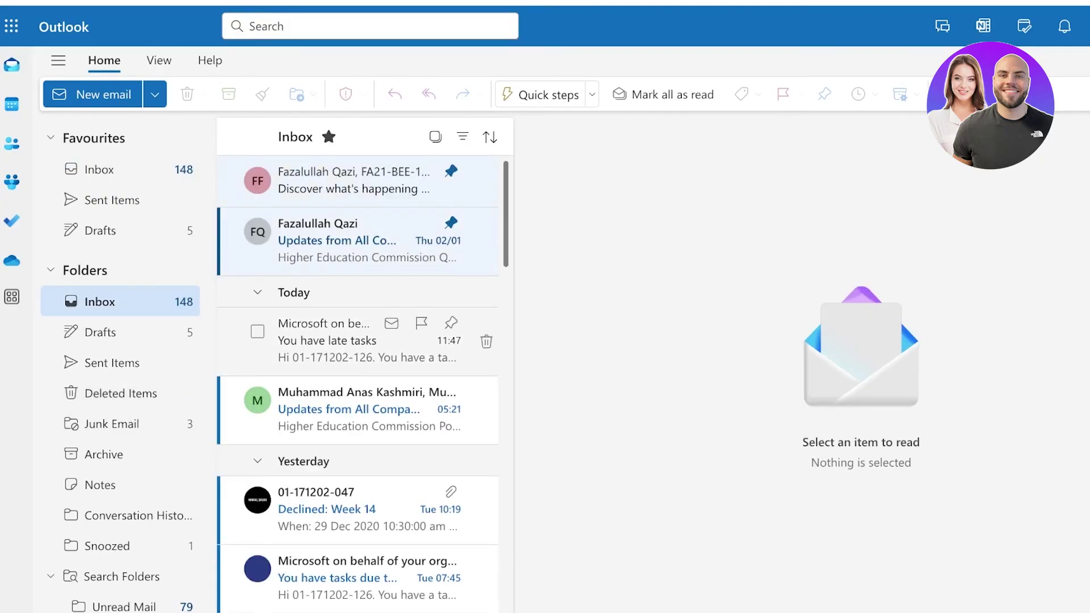
left_click(340, 341)
left_click(352, 408)
scroll(352, 406, "down", 3)
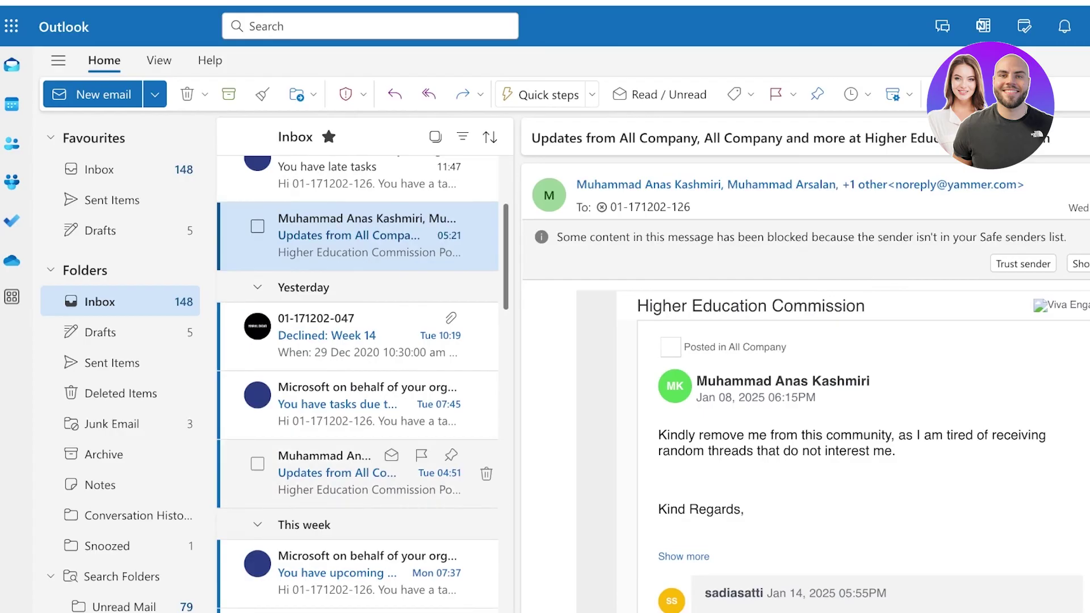
Open the "You have tasks due today" email, read it through and trust its sender
left_click(352, 402)
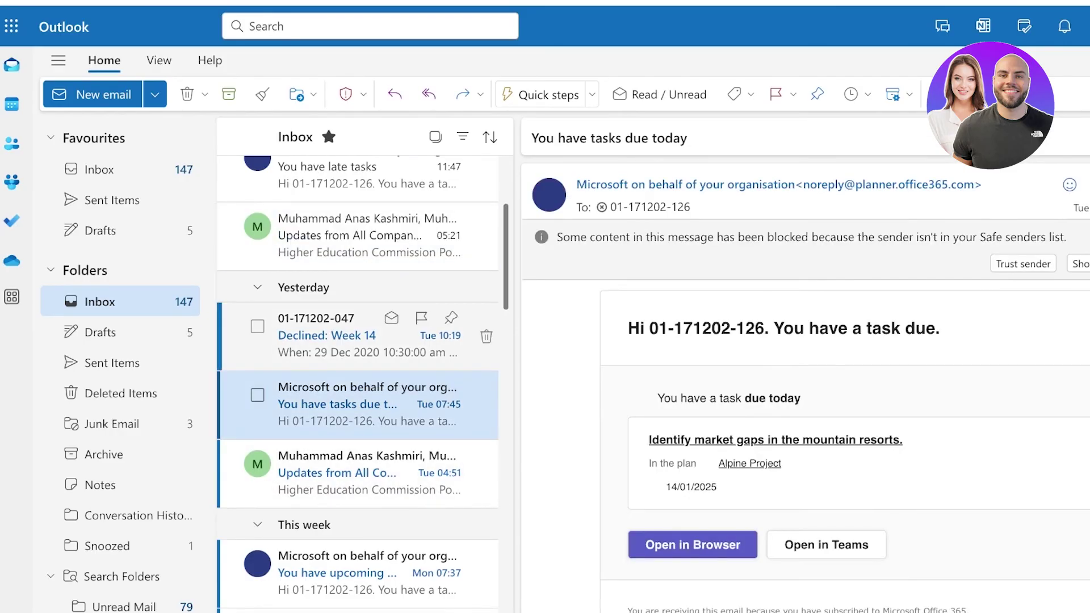
scroll(351, 357, "down", 3)
scroll(363, 359, "down", 1)
scroll(805, 397, "down", 5)
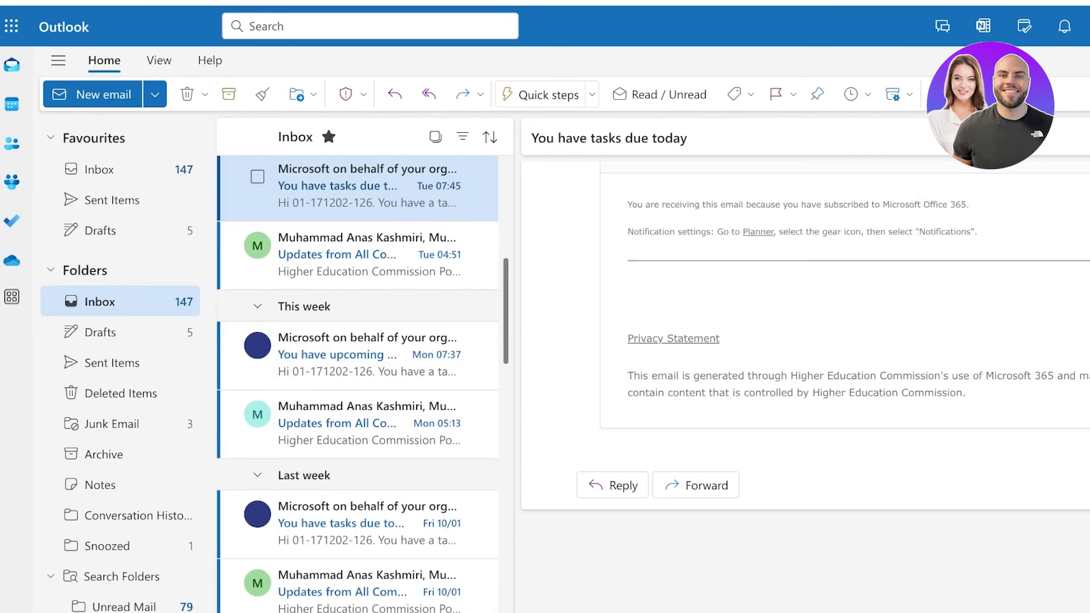
scroll(806, 398, "up", 5)
scroll(806, 397, "down", 2)
scroll(805, 397, "up", 2)
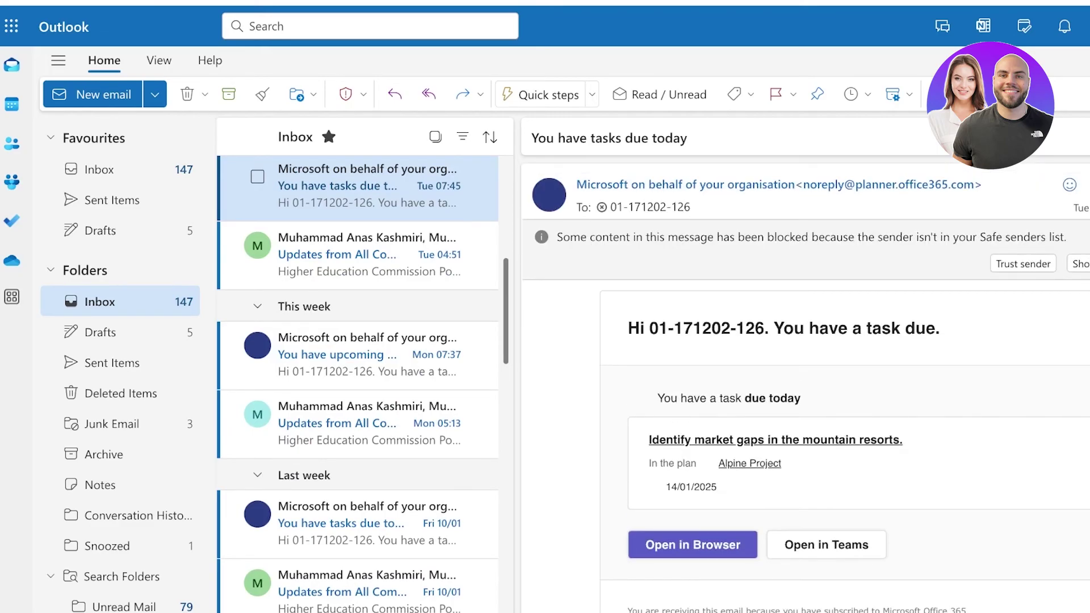
left_click(1022, 264)
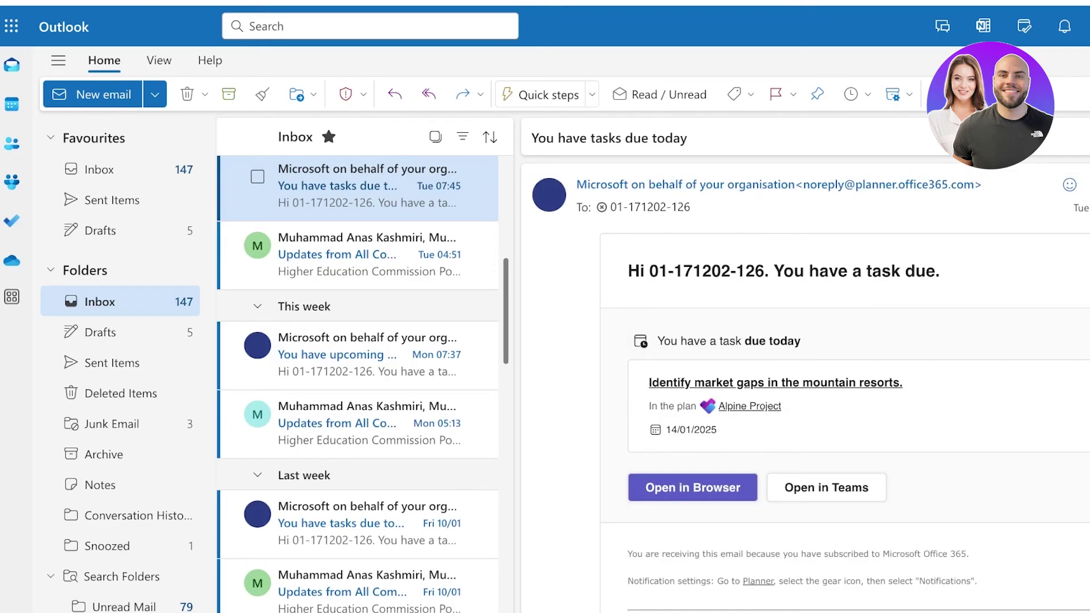
Read through the trusted email with its images loaded and review the additional message actions, including the View options
scroll(806, 386, "down", 1)
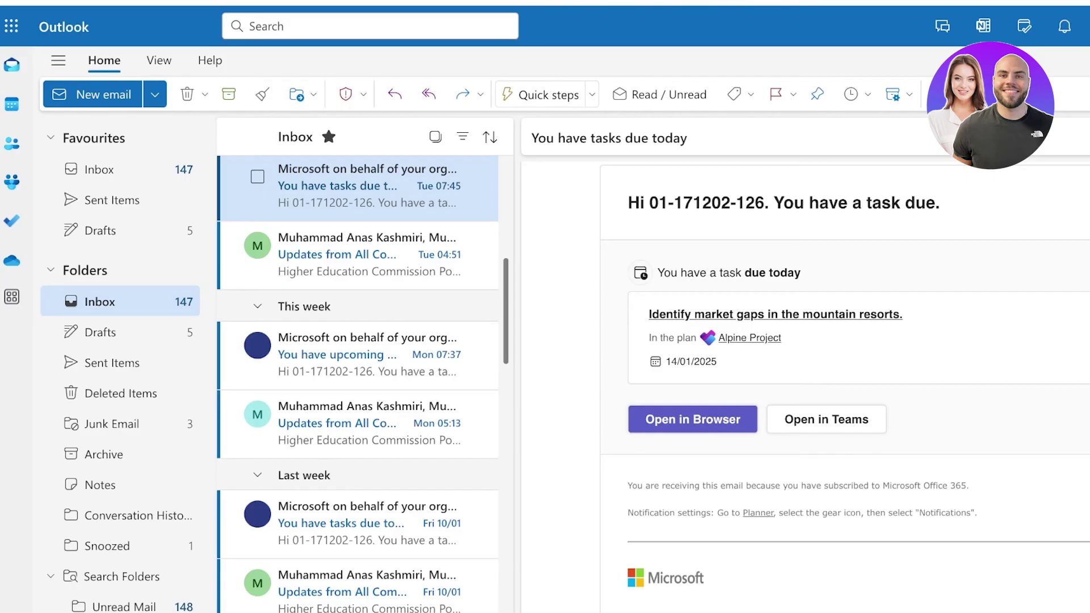
scroll(806, 386, "down", 3)
scroll(806, 386, "up", 3)
scroll(806, 386, "down", 3)
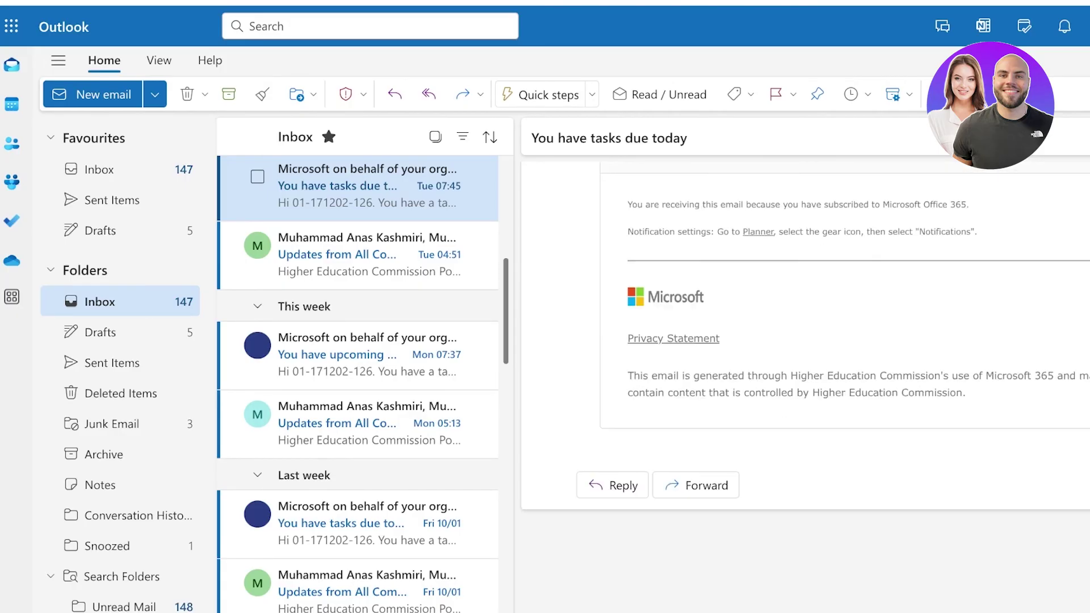
scroll(806, 386, "up", 5)
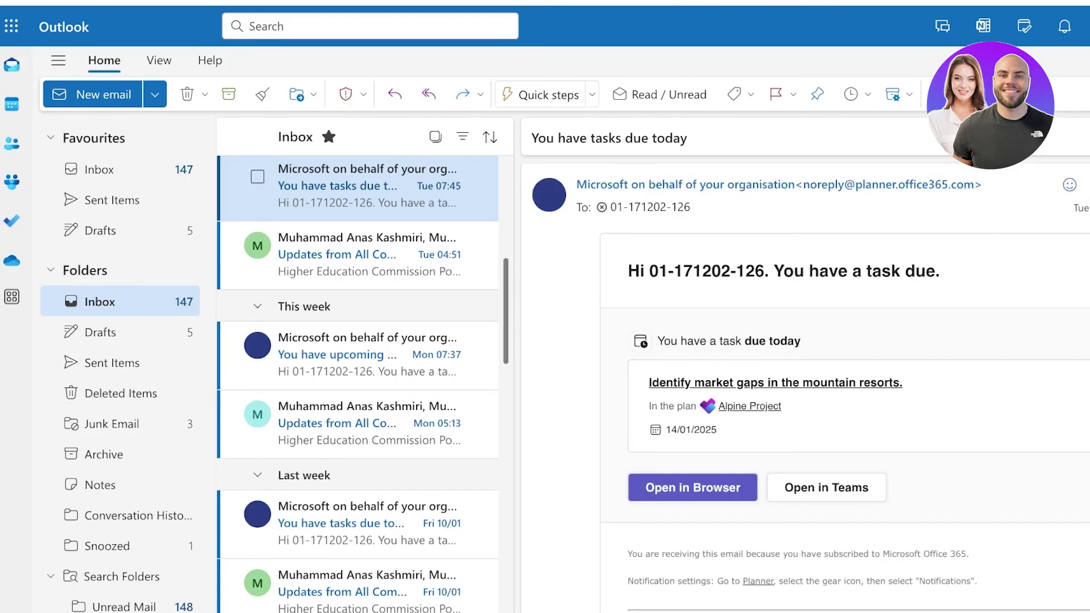
left_click(1076, 185)
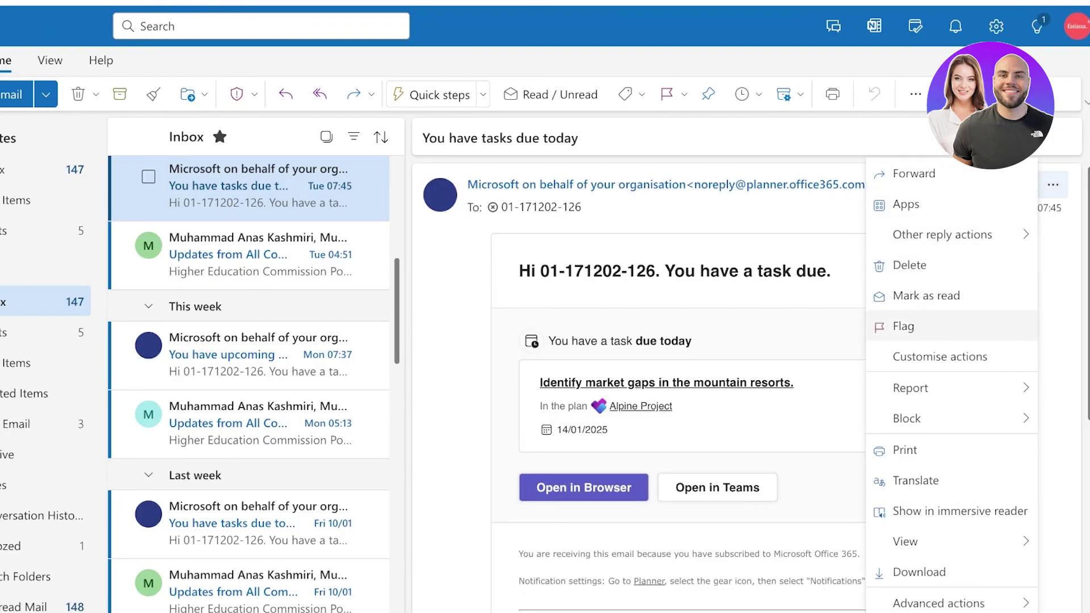
mouse_move(936, 540)
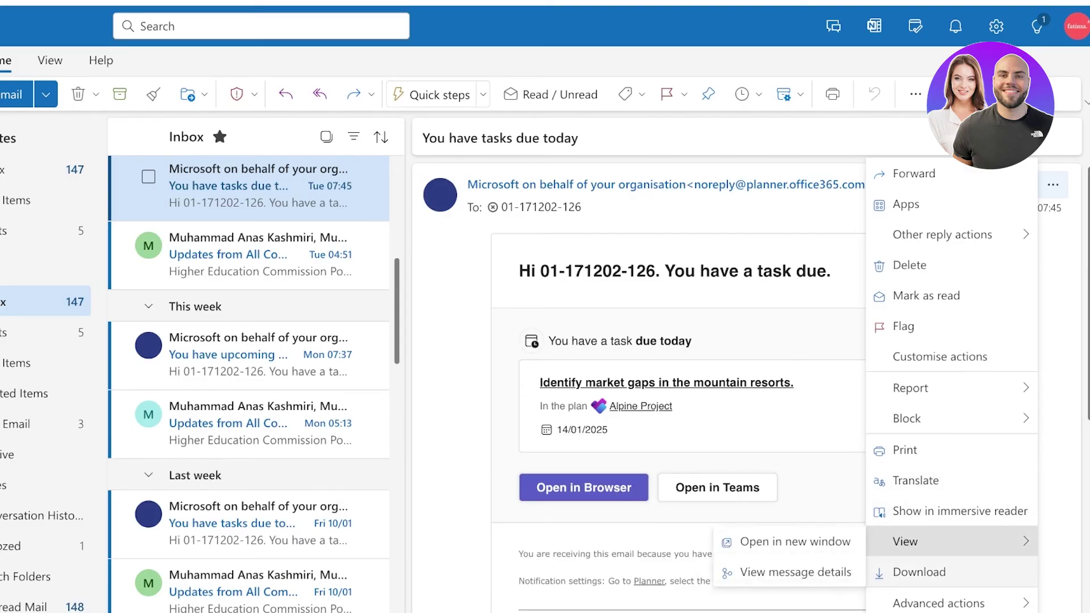
Rename the Blue category to "School" in the category settings and close the settings
left_click(624, 95)
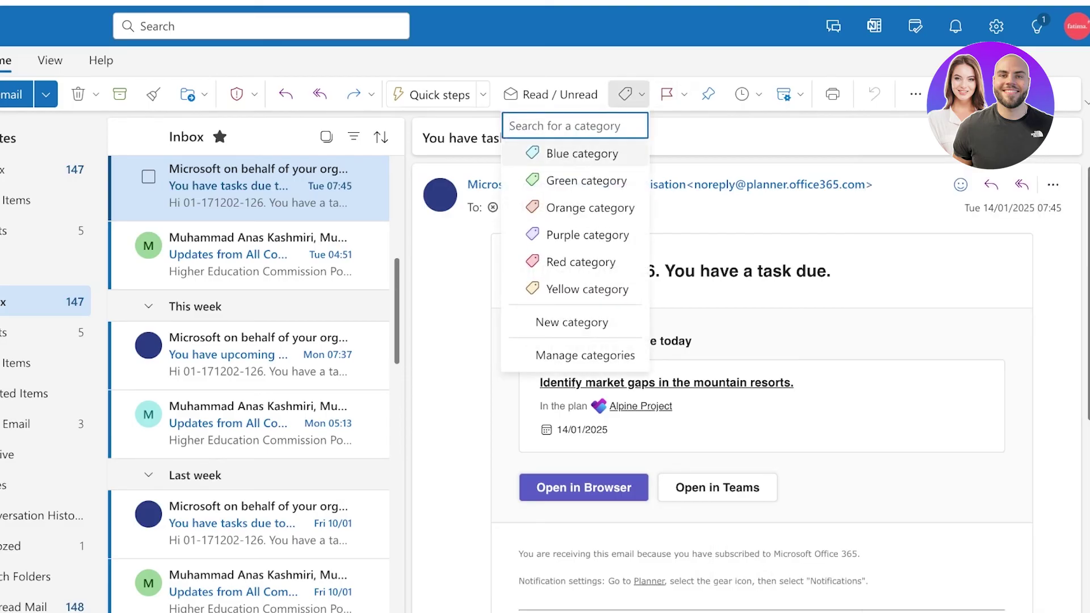
left_click(584, 355)
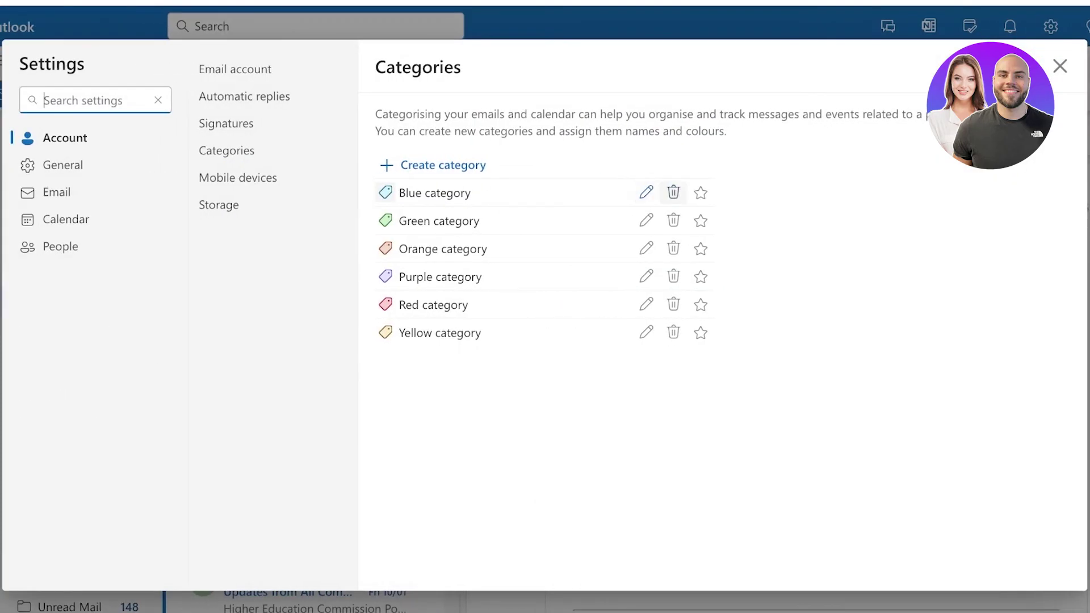
left_click(647, 192)
key("ctrl+a")
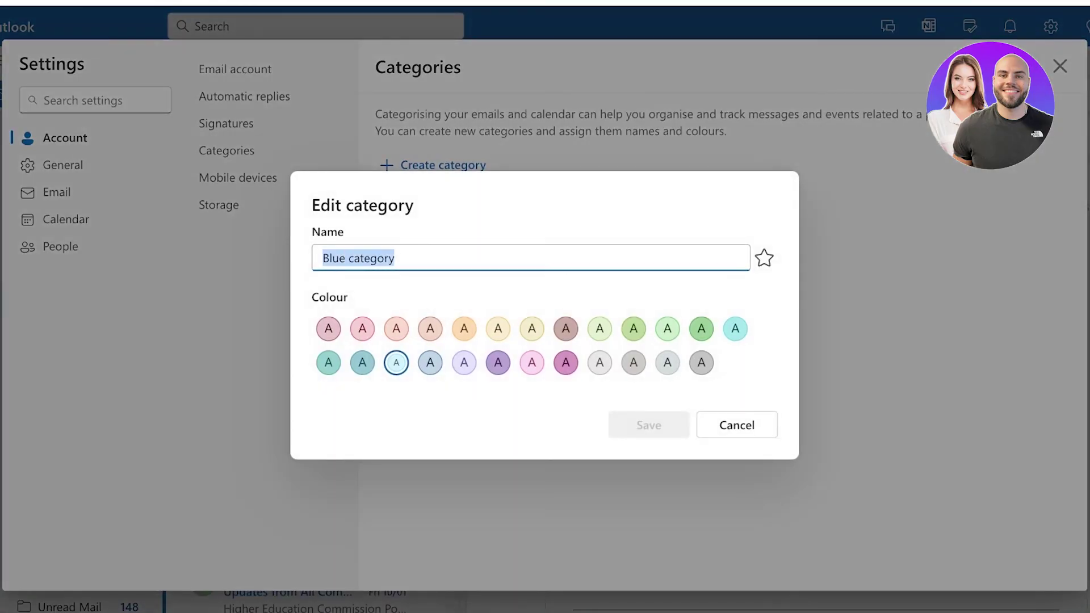
type("School")
key("Return")
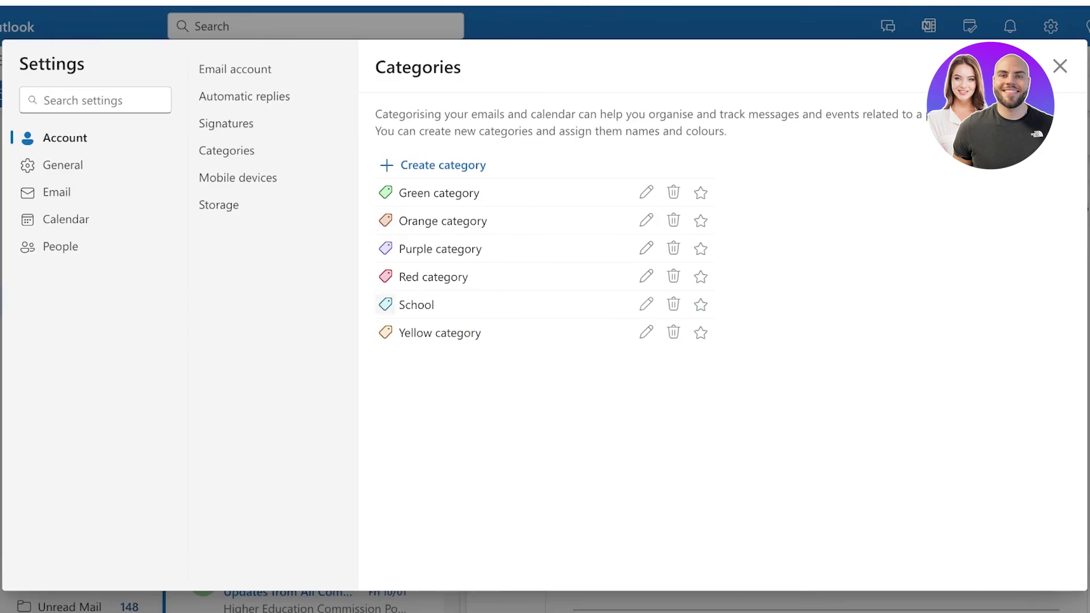
left_click(385, 305)
left_click(1060, 67)
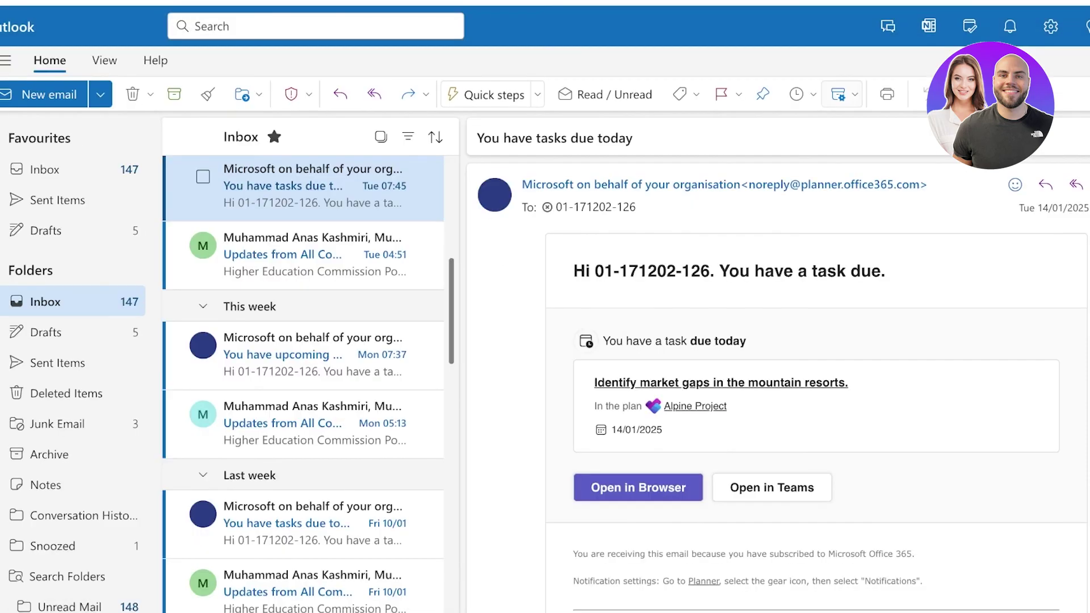
Assign the School category to the "You have tasks due today" email and flag it for tomorrow
left_click(678, 94)
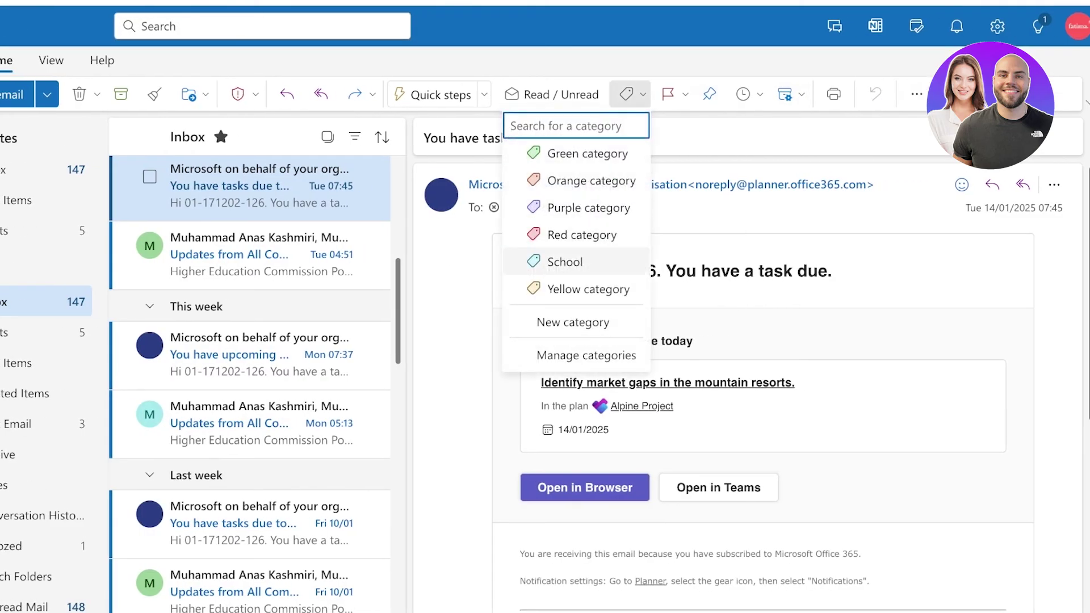
left_click(565, 262)
left_click(668, 95)
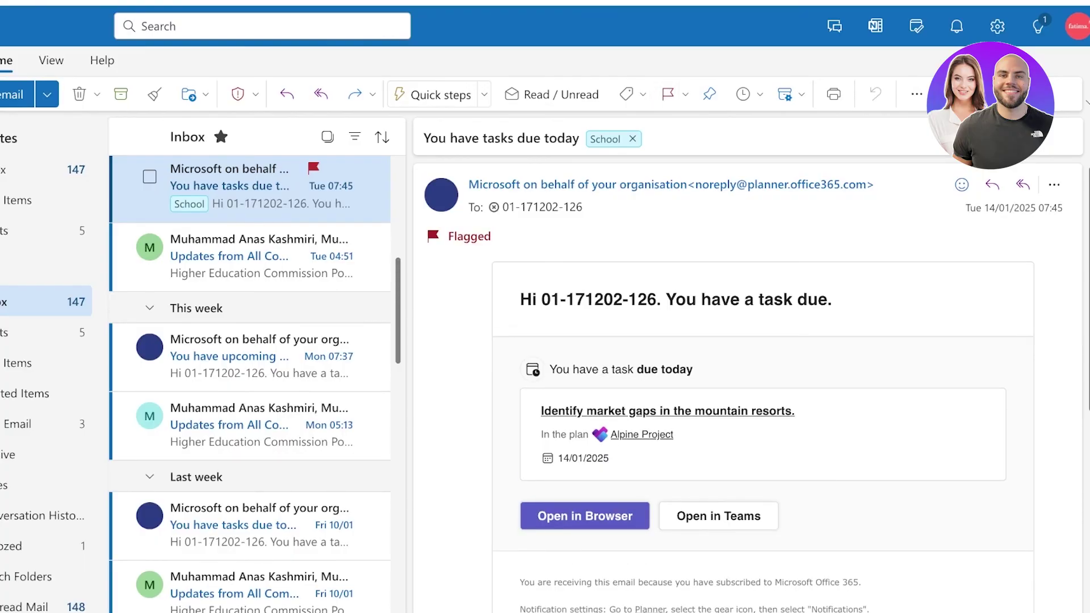
left_click(685, 94)
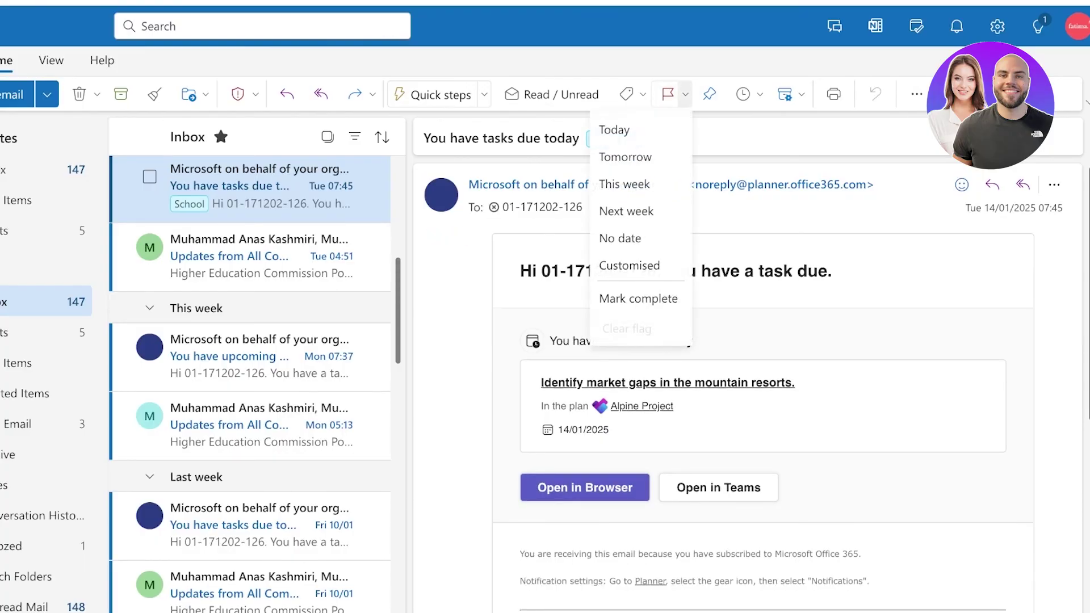
left_click(625, 157)
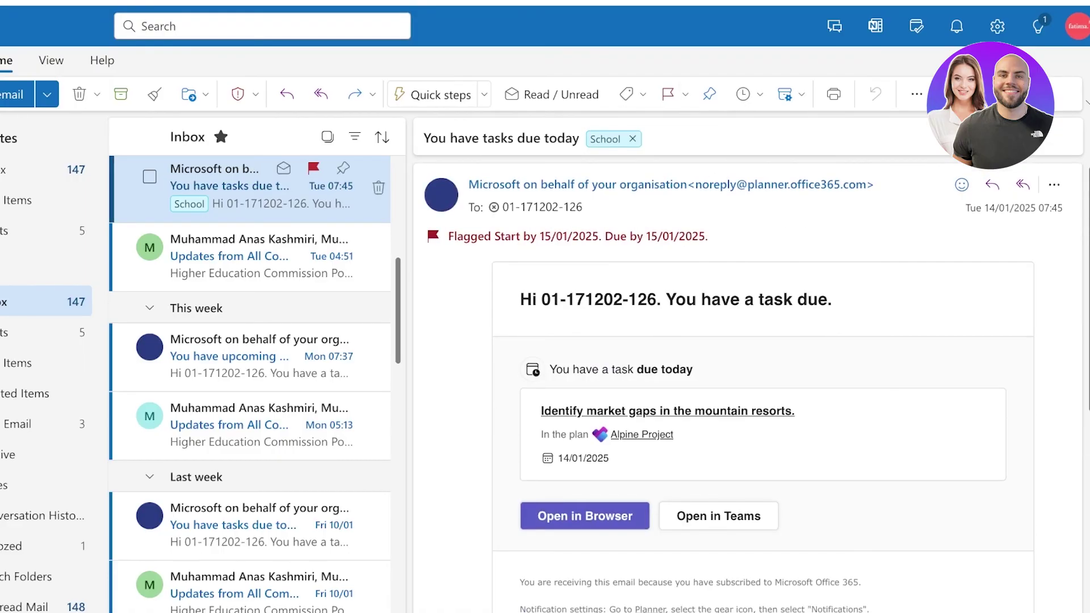
scroll(250, 384, "down", 4)
scroll(747, 388, "down", 6)
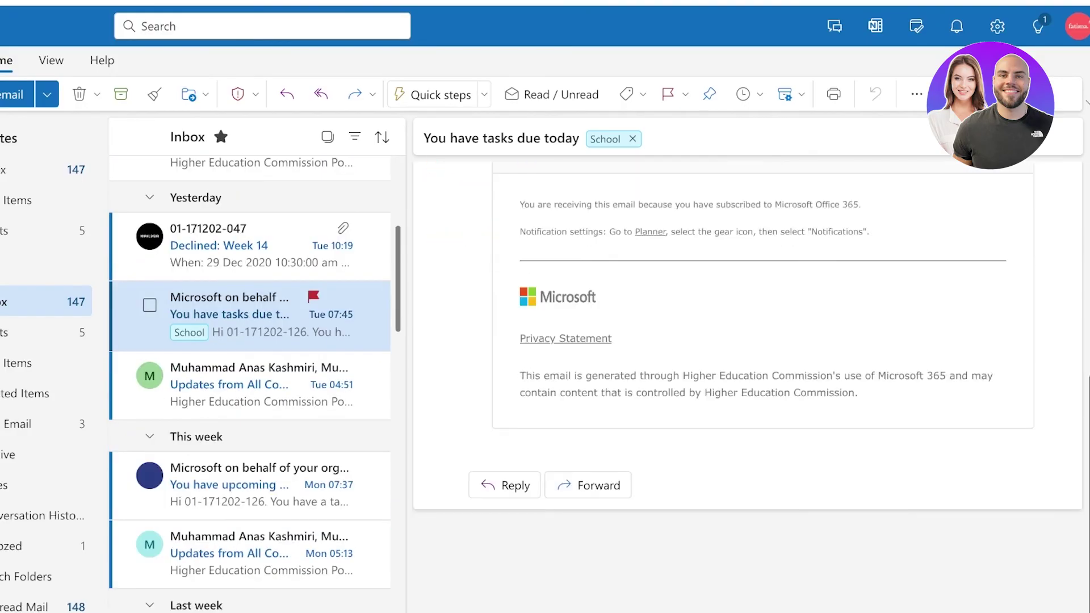
scroll(748, 388, "up", 6)
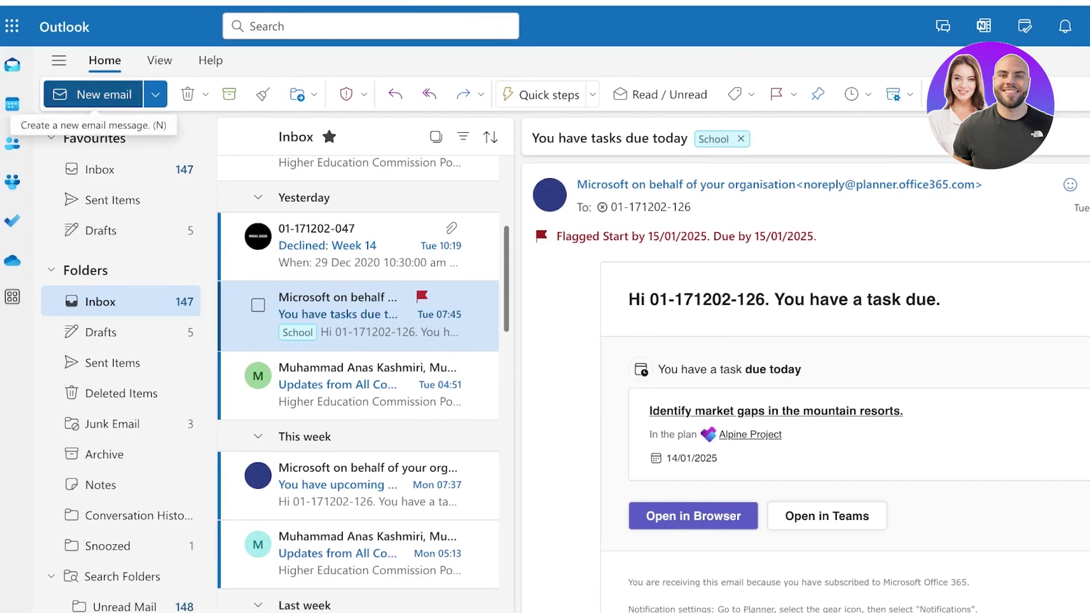
Start a new email and add the account's own address as both the To and Cc recipient
left_click(94, 94)
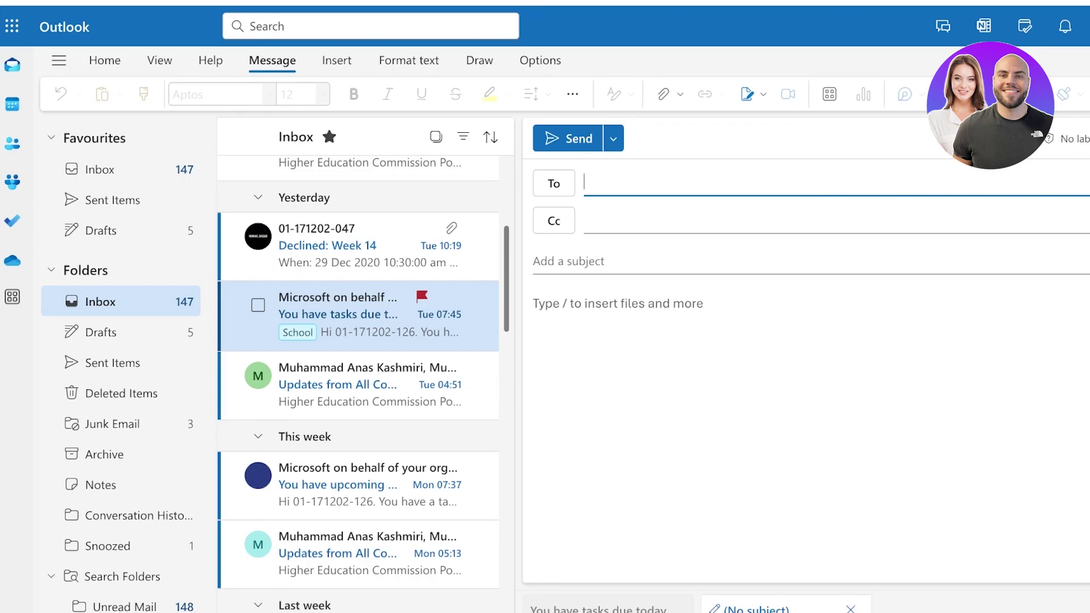
left_click(681, 183)
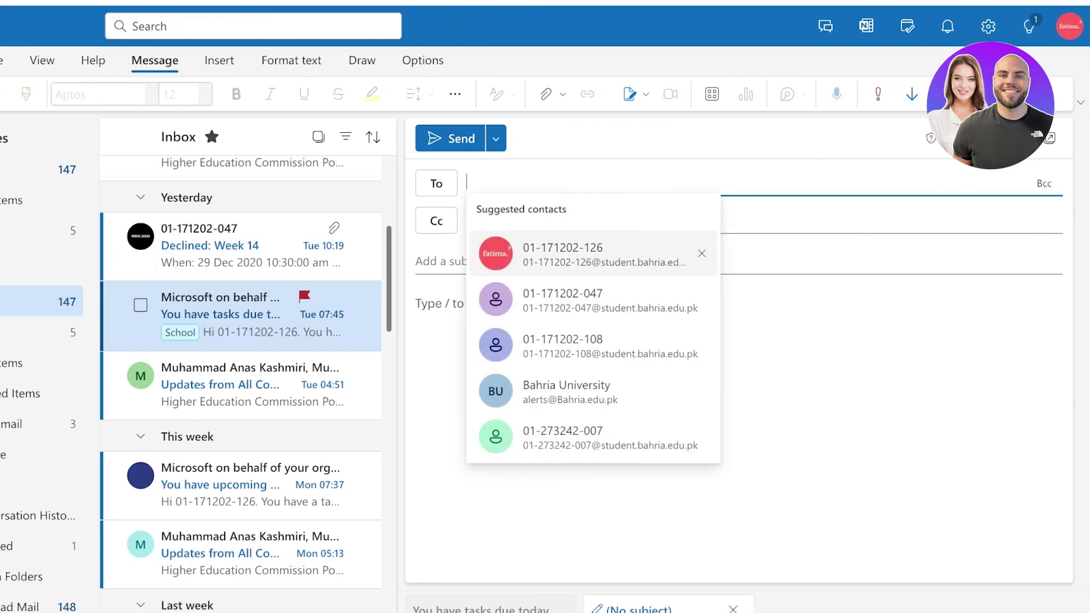
left_click(584, 254)
left_click(584, 220)
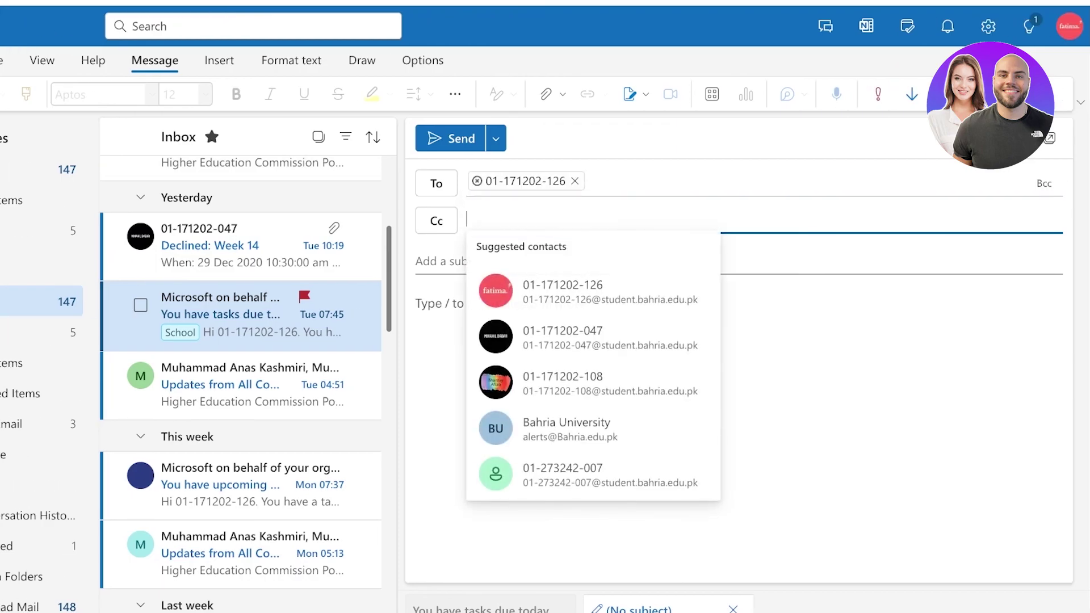
left_click(593, 292)
left_click(584, 262)
Enter "/" in the message body to call up the files available for insertion
left_click(585, 304)
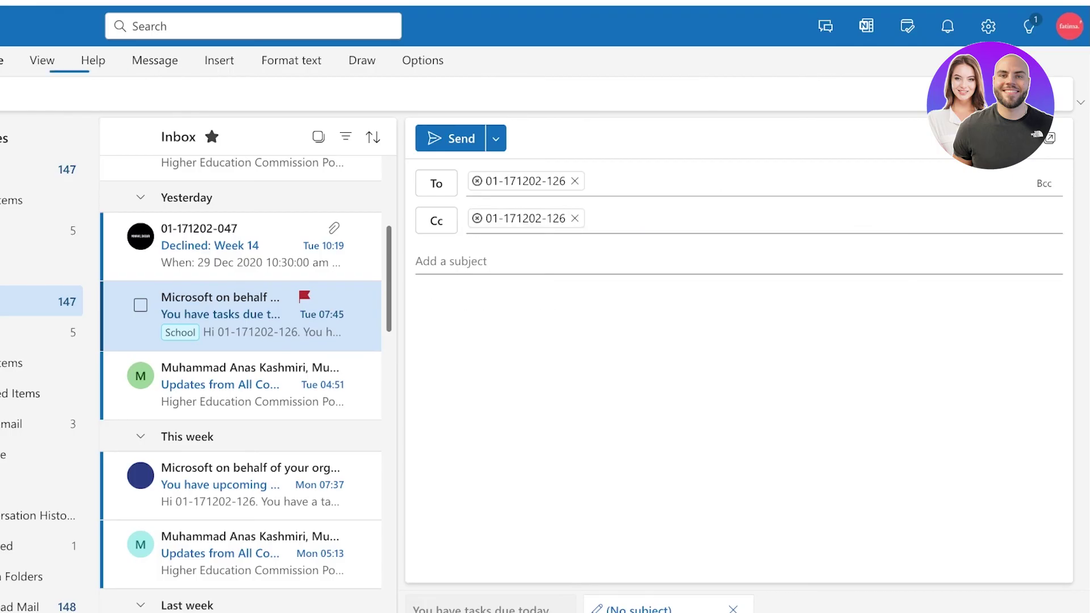
left_click(416, 303)
type("./")
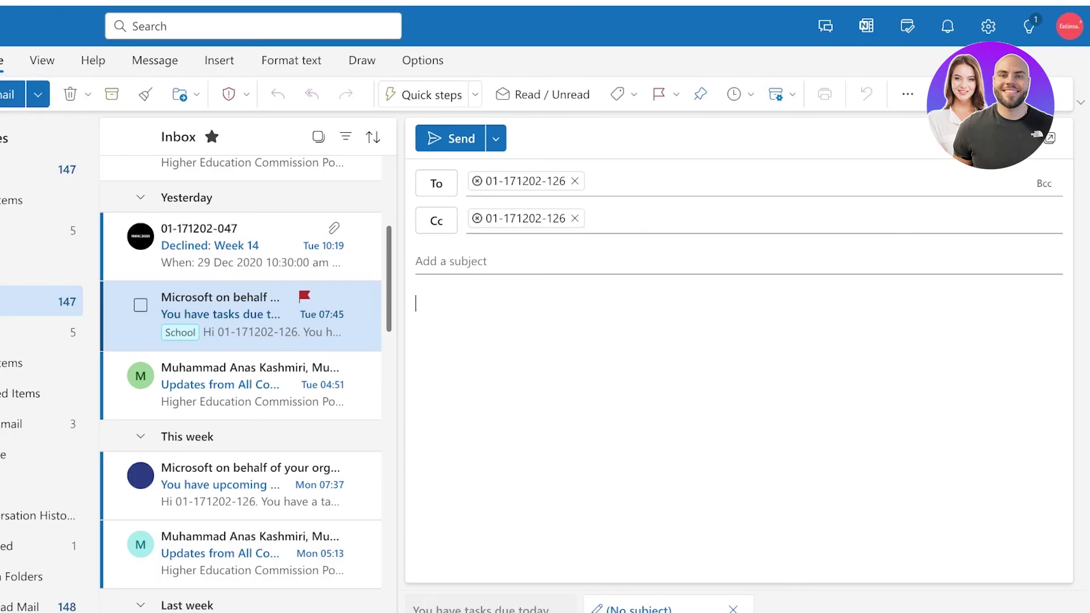
type("/")
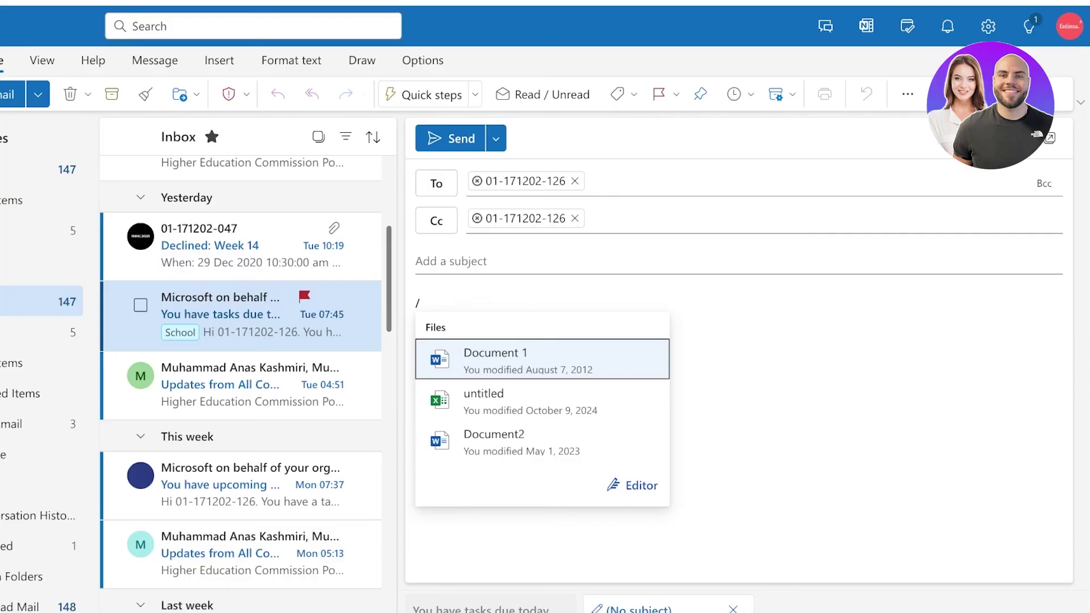
Look through the help, insert and text formatting options for the draft, and return to the favourite Inbox folder
left_click(93, 60)
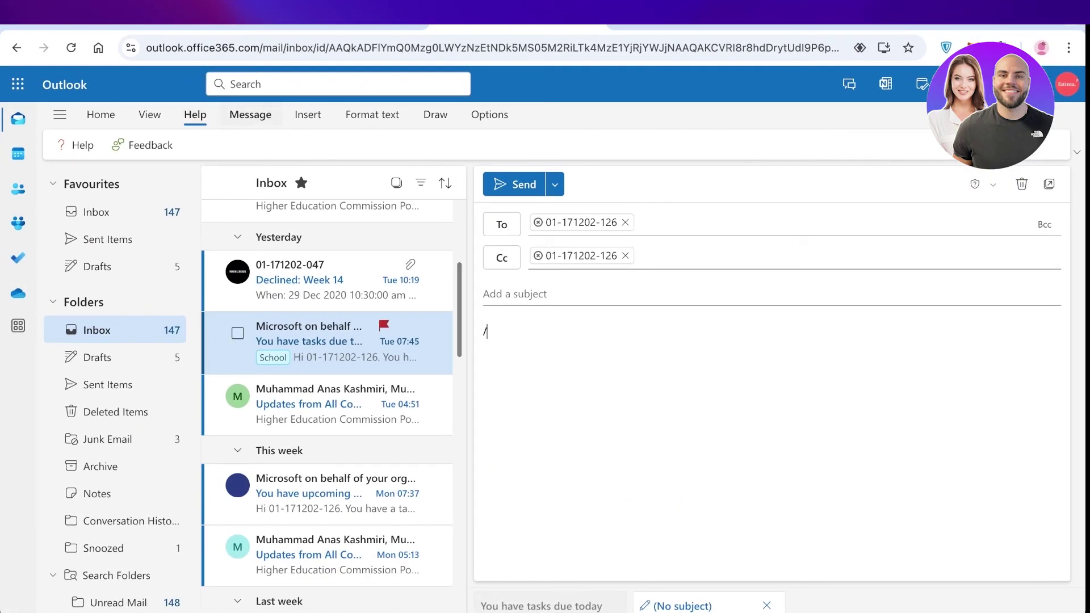
left_click(307, 114)
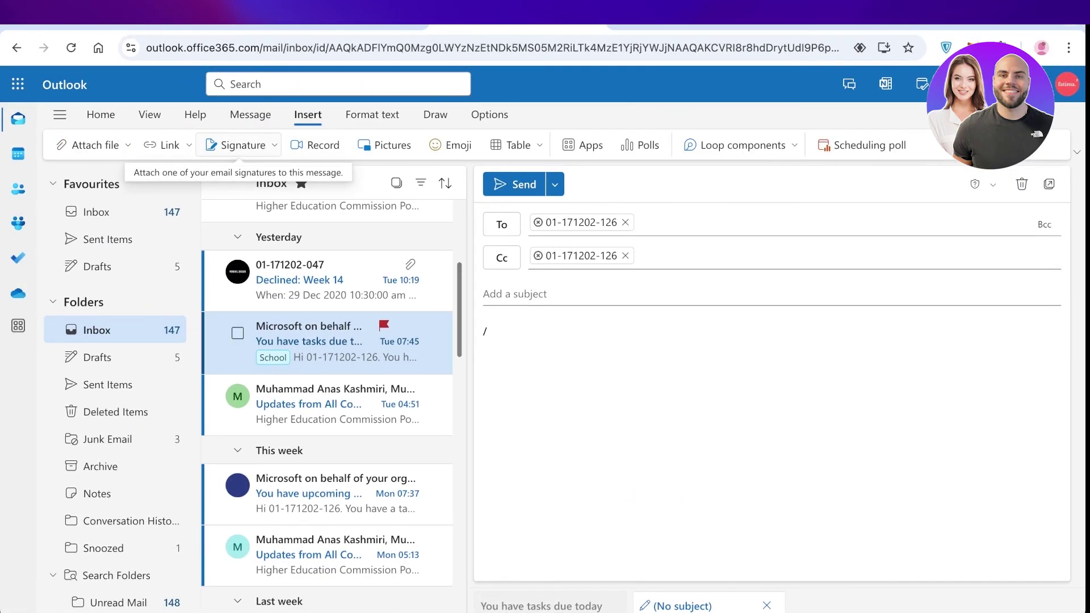
left_click(372, 115)
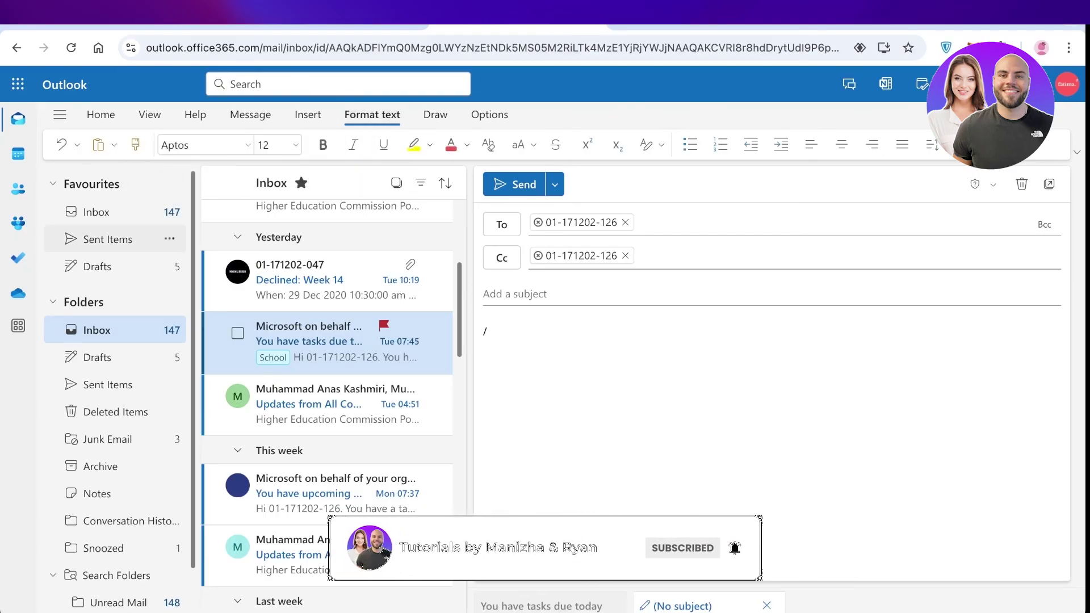
left_click(96, 212)
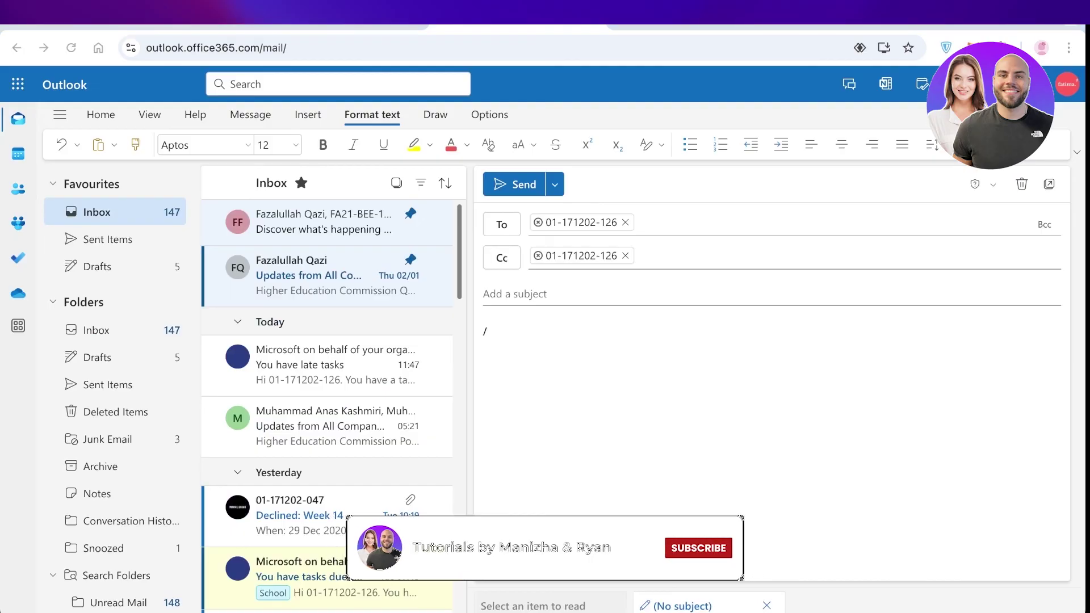